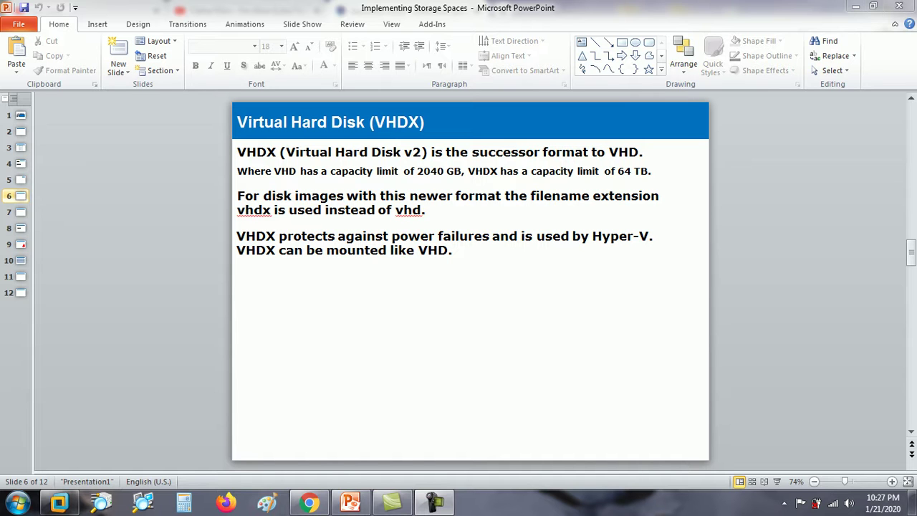
Step: Switch to the Windows Server 2012 dc machine in VMware Workstation and show it full screen with Hyper-V Manager closed
click(59, 501)
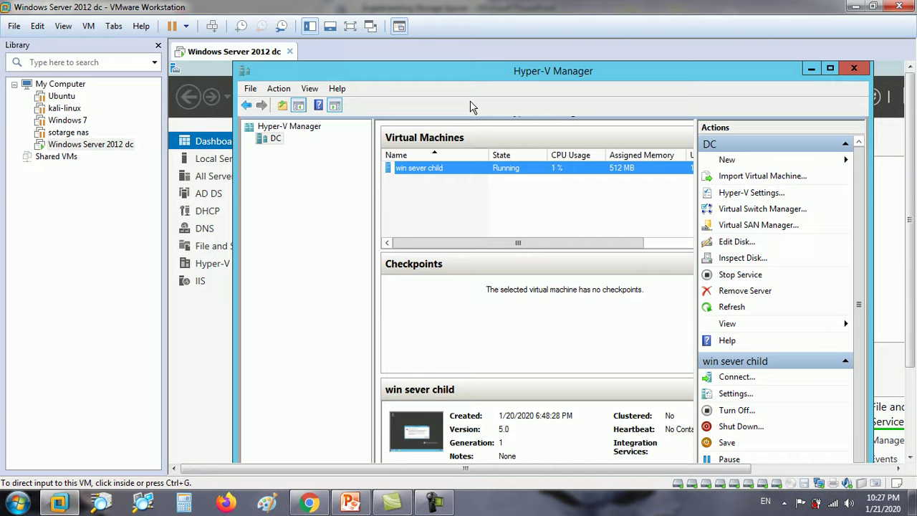
click(473, 106)
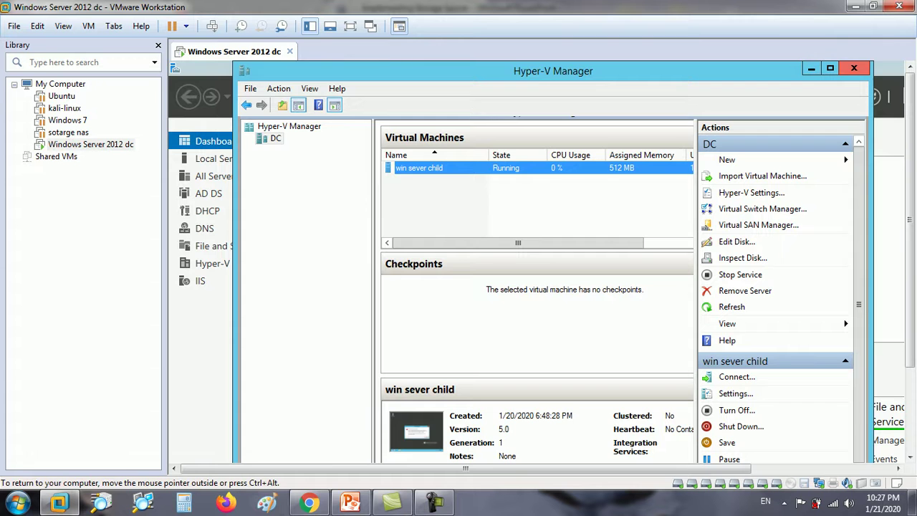
click(854, 68)
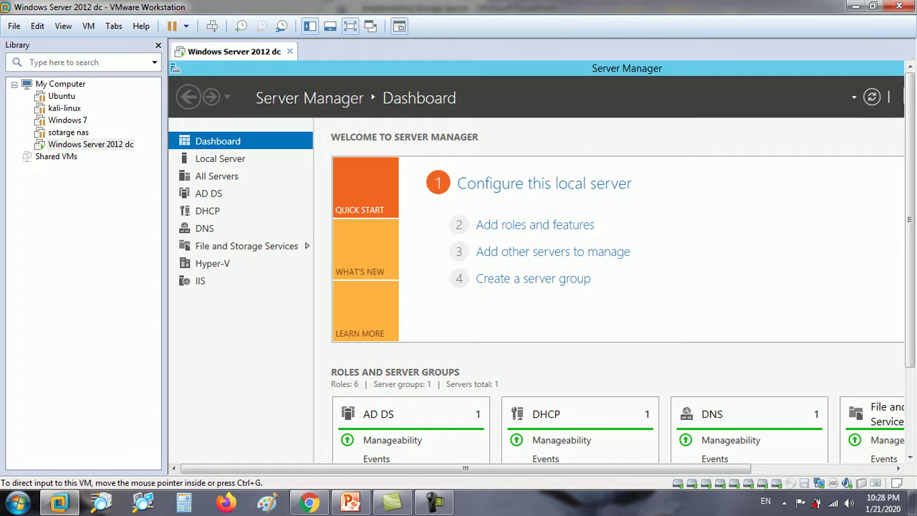
key(ctrl+alt+Return)
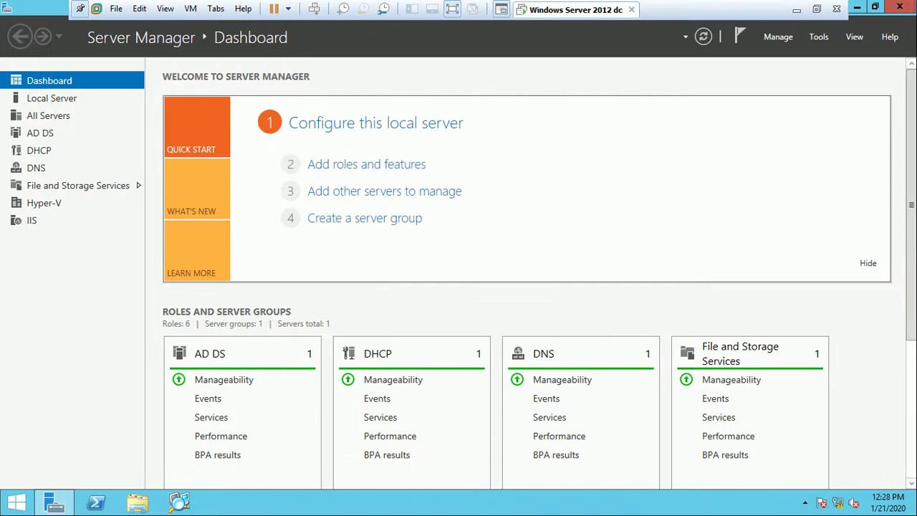
click(819, 36)
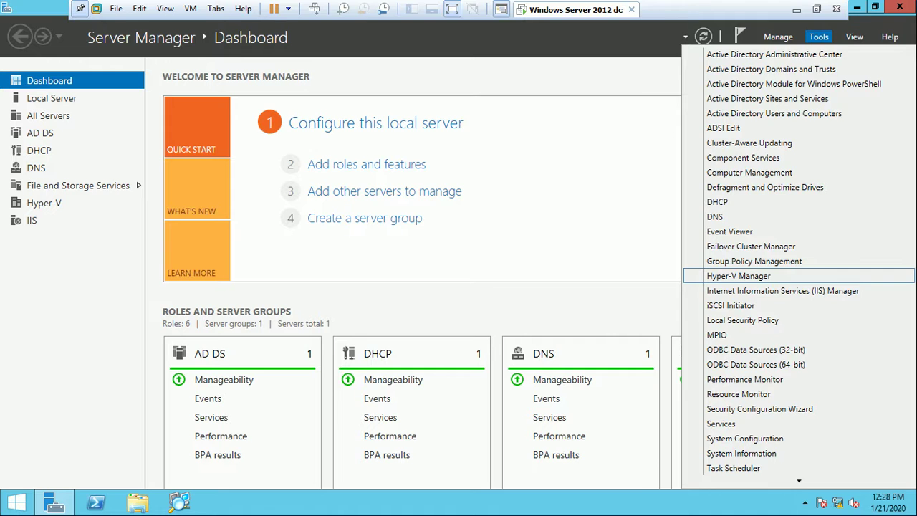
click(739, 276)
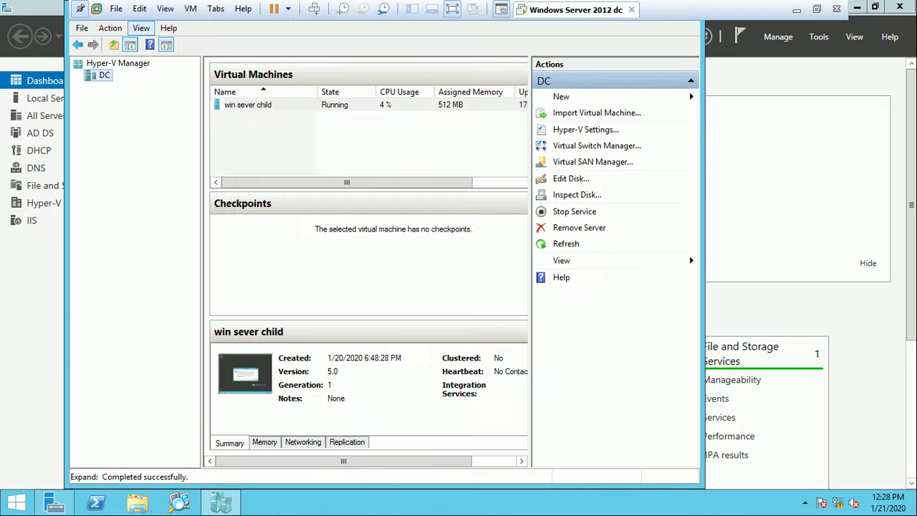
click(81, 28)
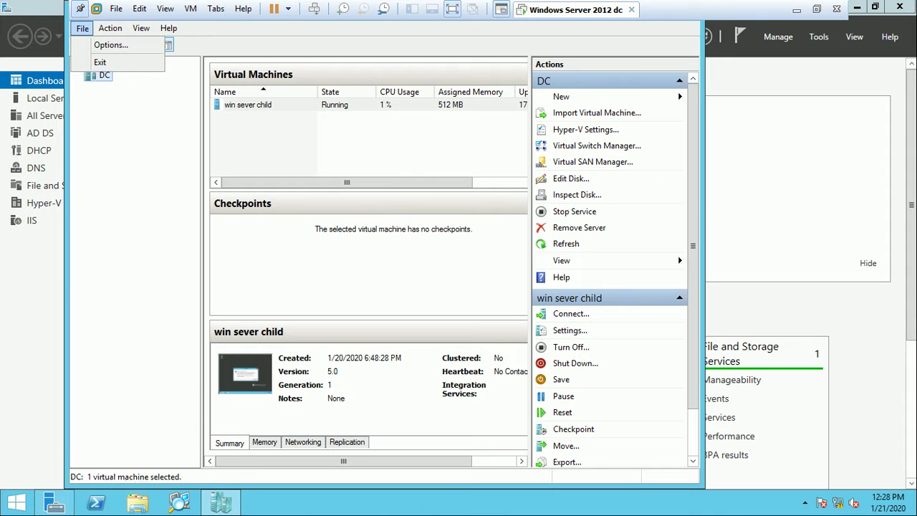
click(90, 62)
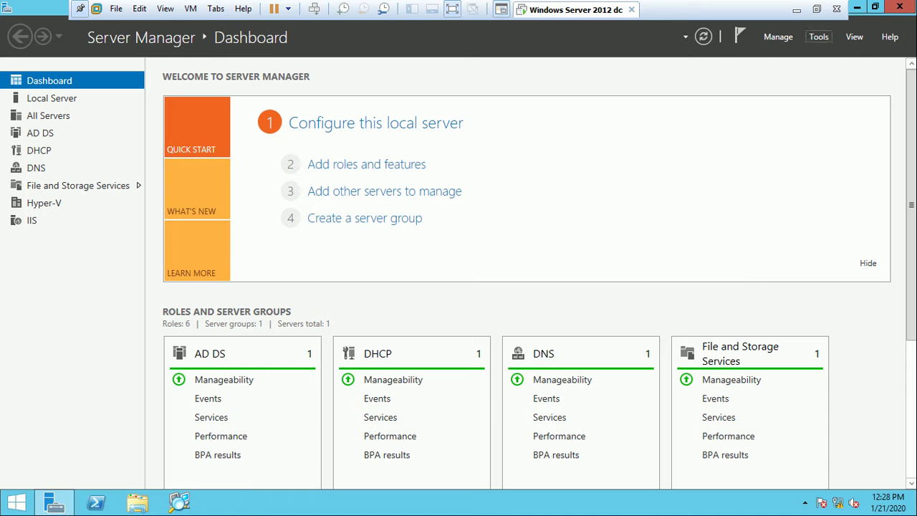
Step: Open Computer Management from Server Manager and show Disk Management
click(819, 36)
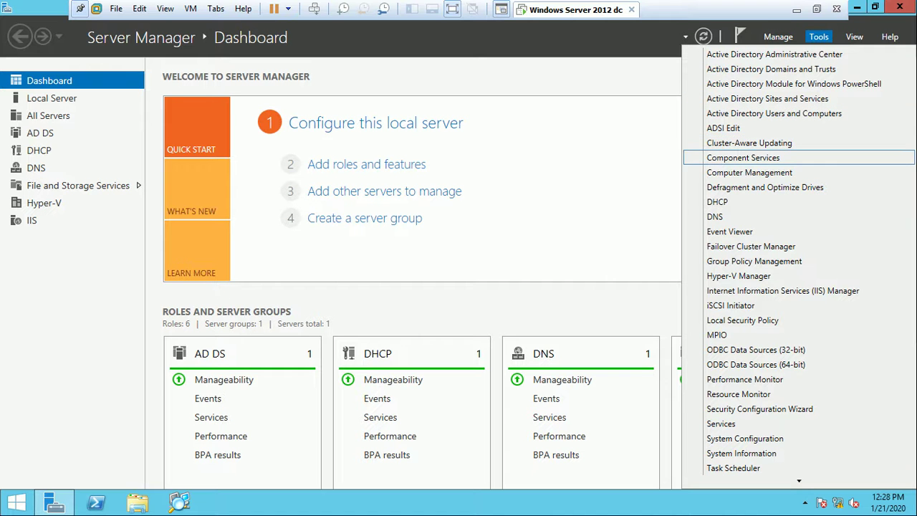
click(750, 172)
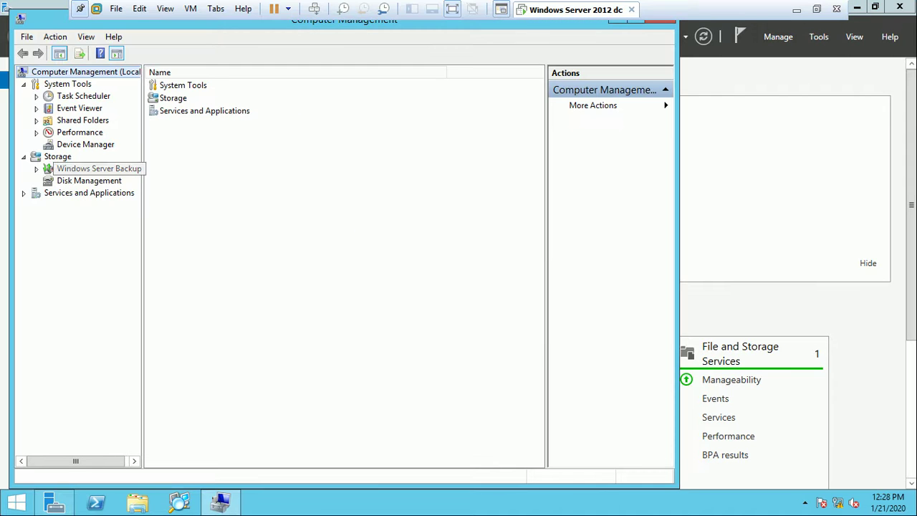
click(89, 180)
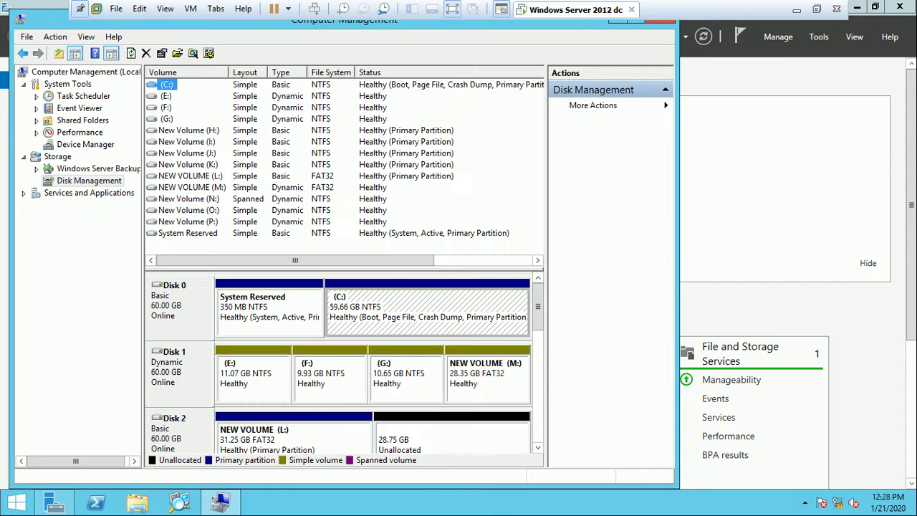
Step: Start creating a virtual hard disk and compare the VHD and VHDX formats, leaving VHDX selected
right_click(91, 182)
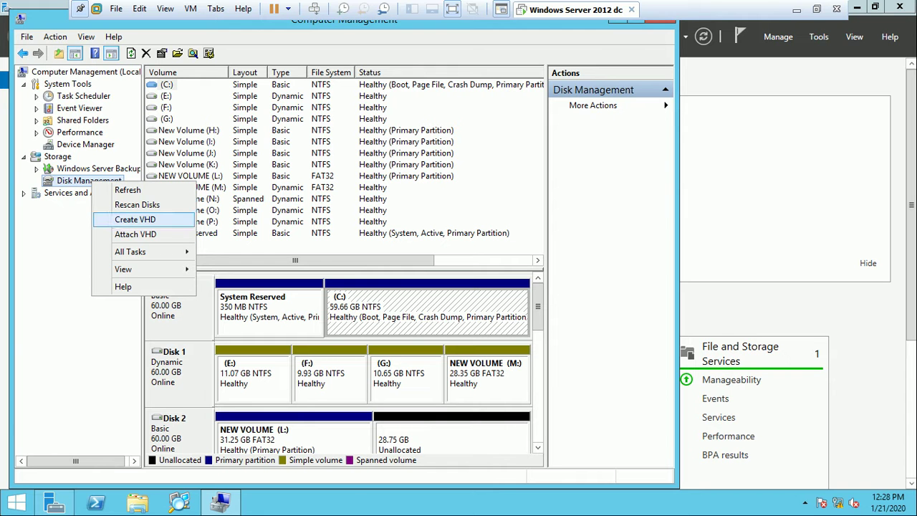
key(Return)
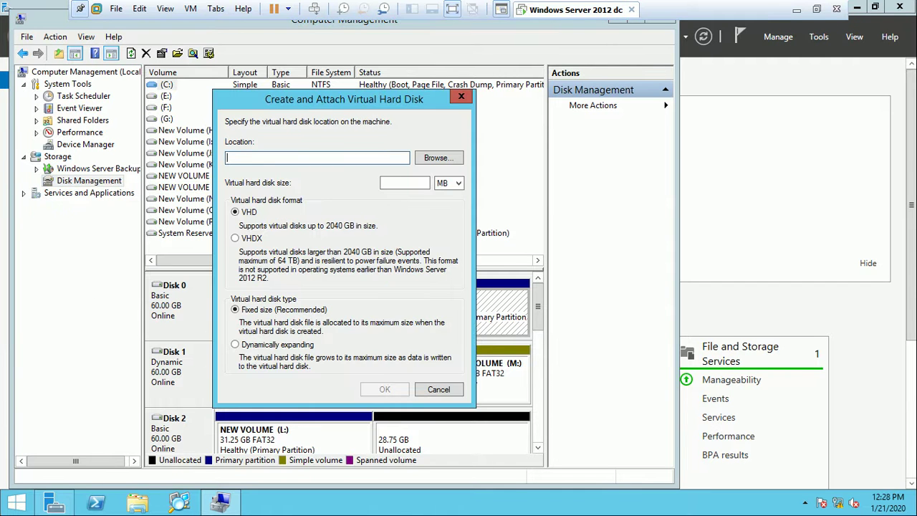
click(235, 238)
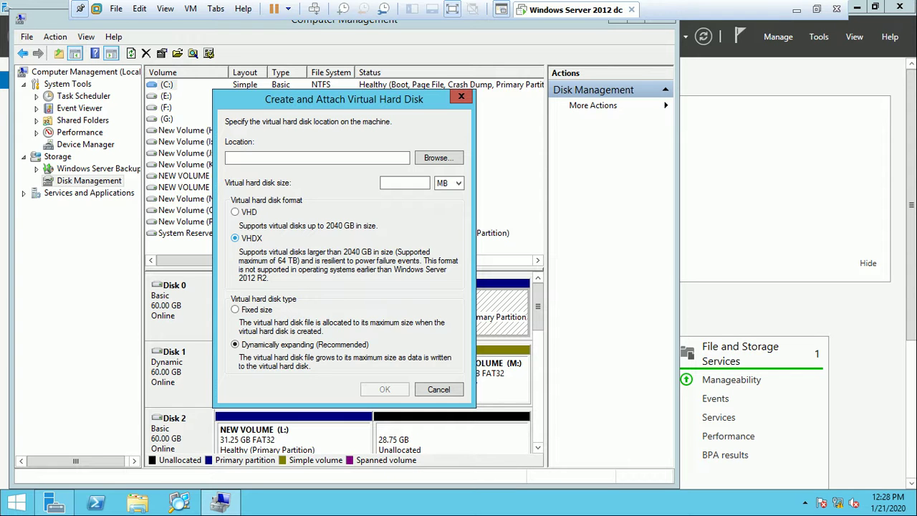
click(236, 212)
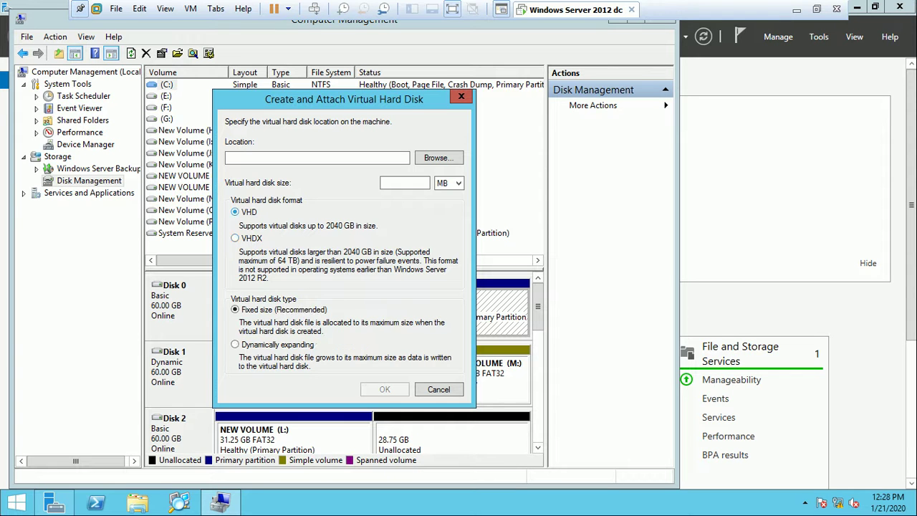
click(235, 238)
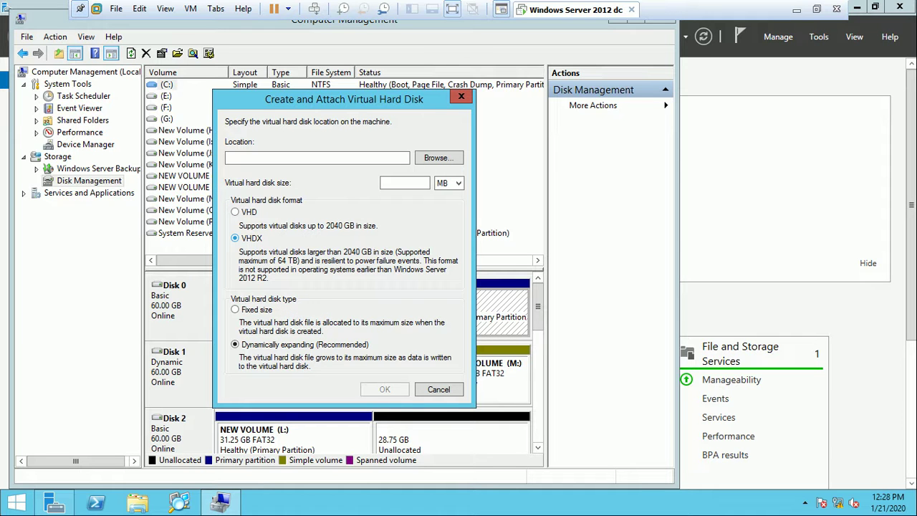
click(235, 212)
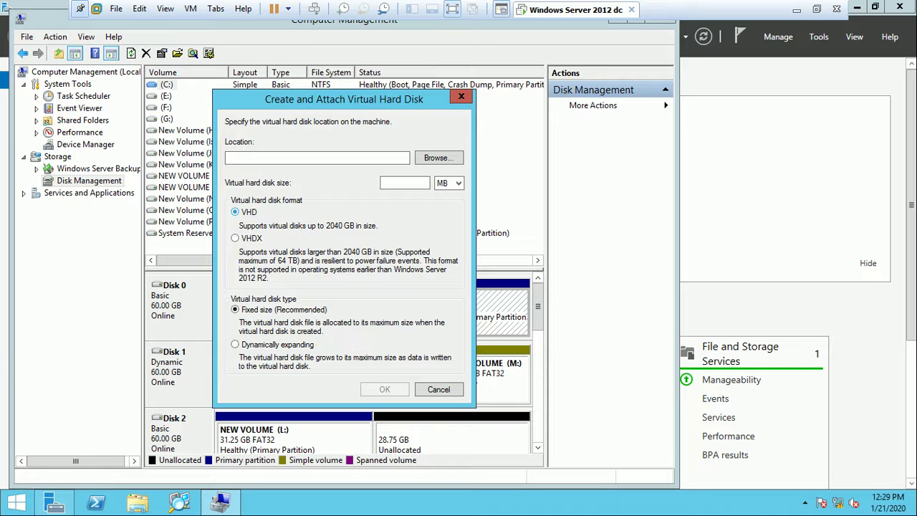
click(235, 238)
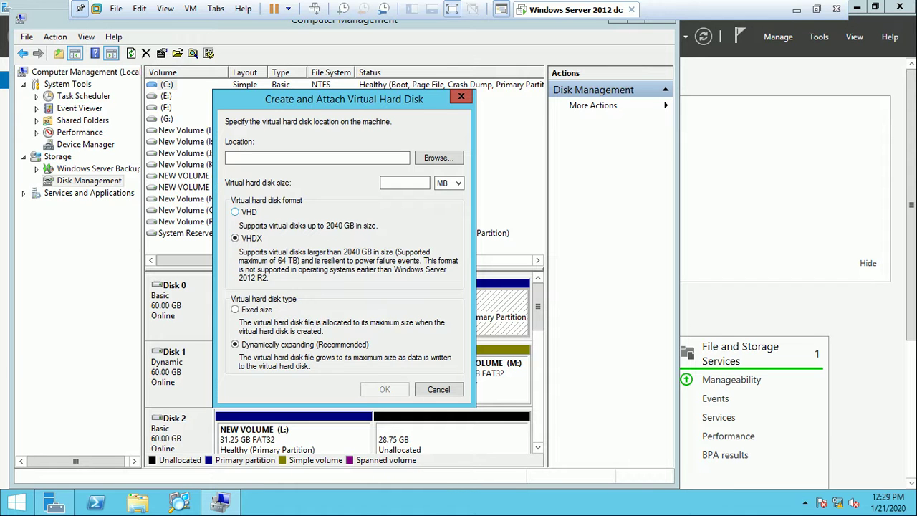
click(235, 212)
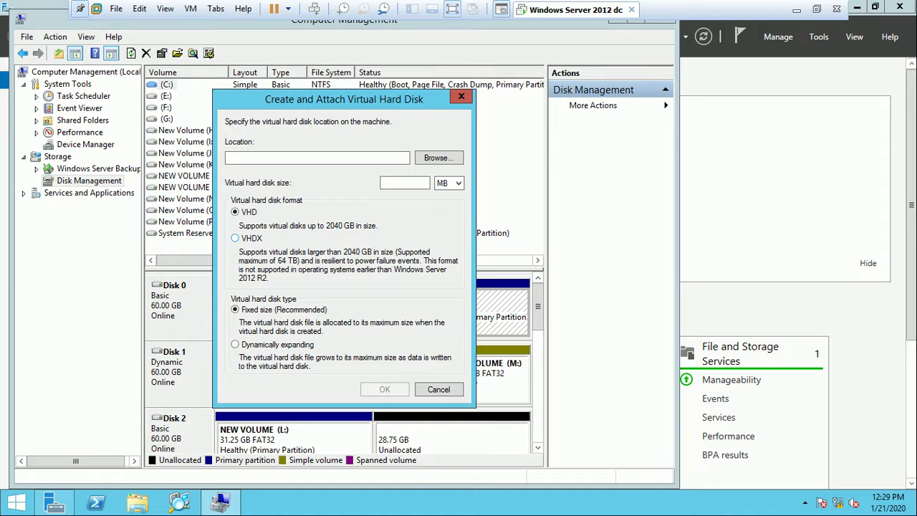
click(235, 238)
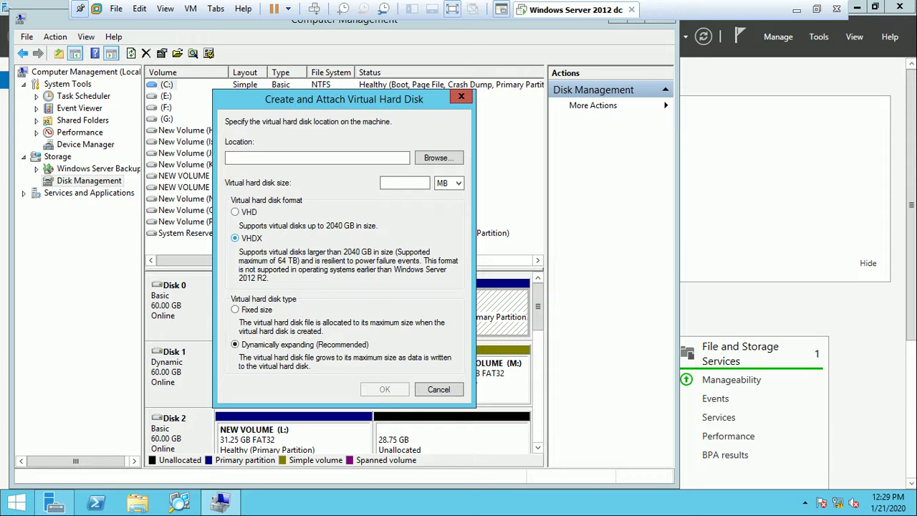
Step: View the virtual disk files available when browsing for the new disk's location, without choosing one
click(316, 158)
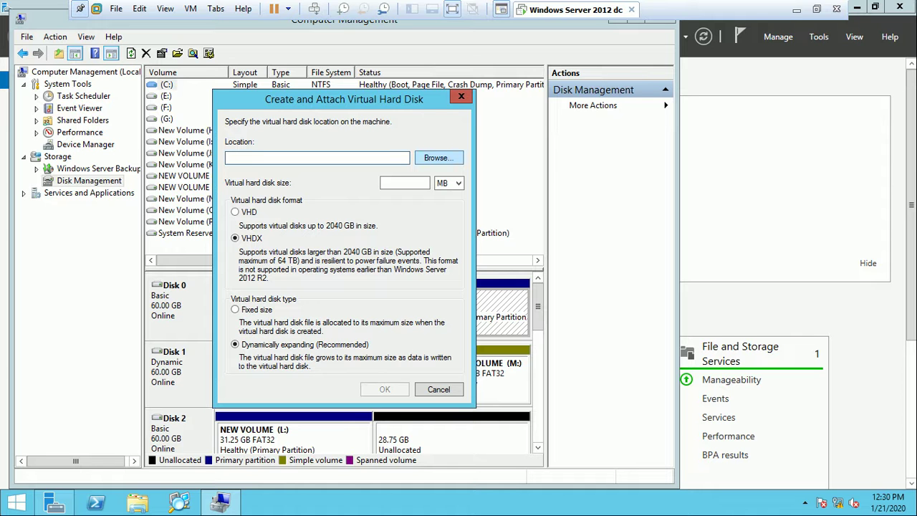
click(438, 158)
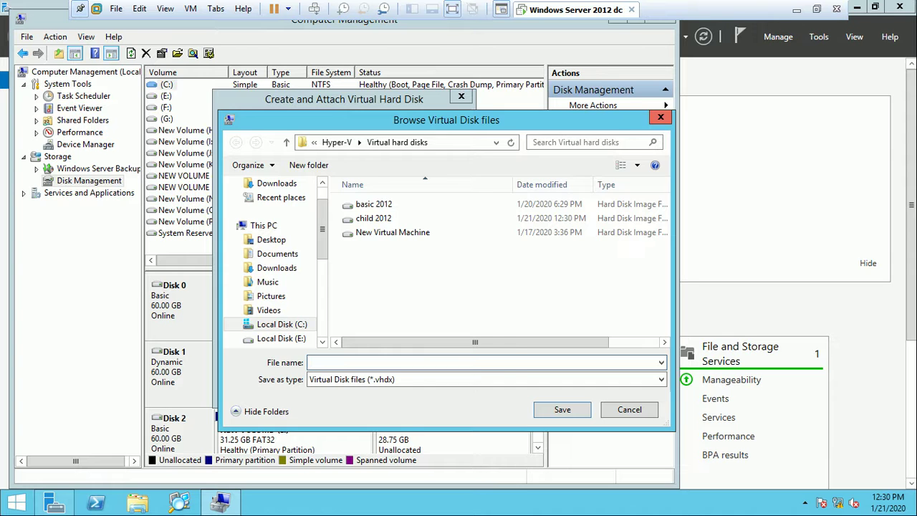
key(Escape)
Step: Try a virtual hard disk size of 70 TB, and close the Create and Attach dialog without creating the disk
key(alt+Down)
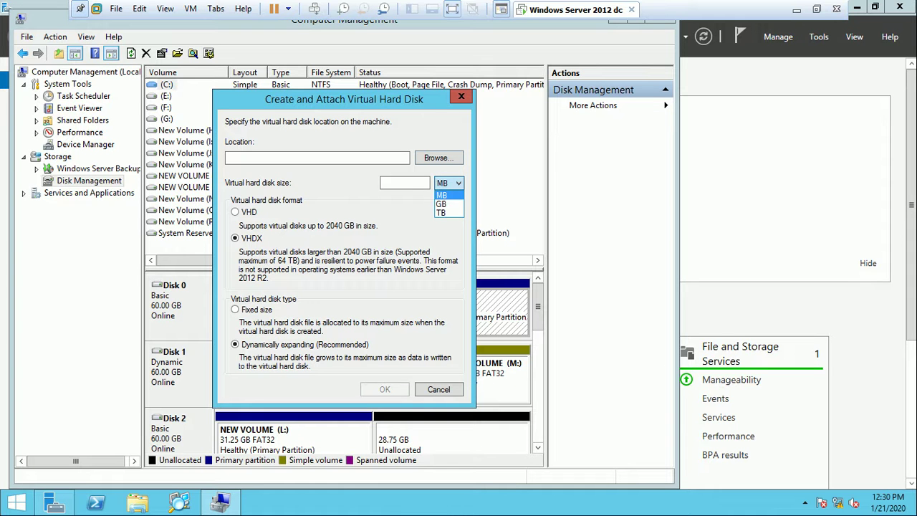
key(Down)
key(Down)
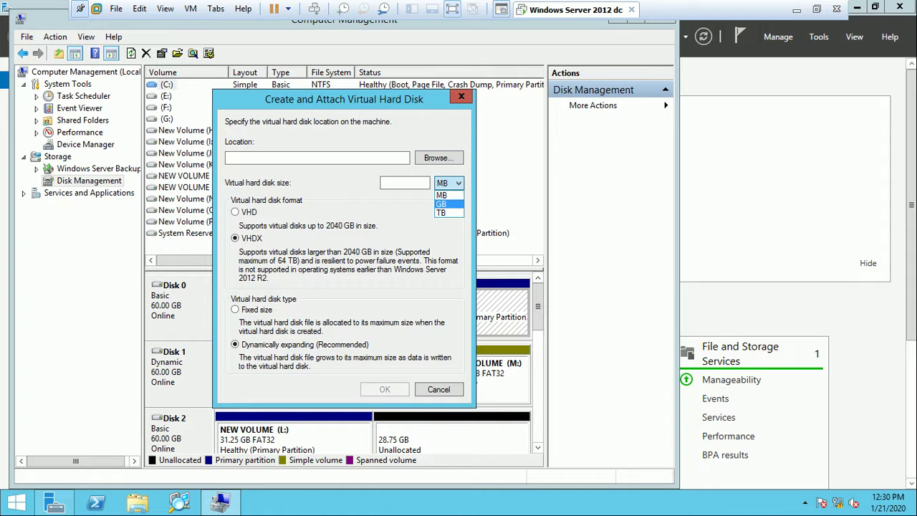
key(Return)
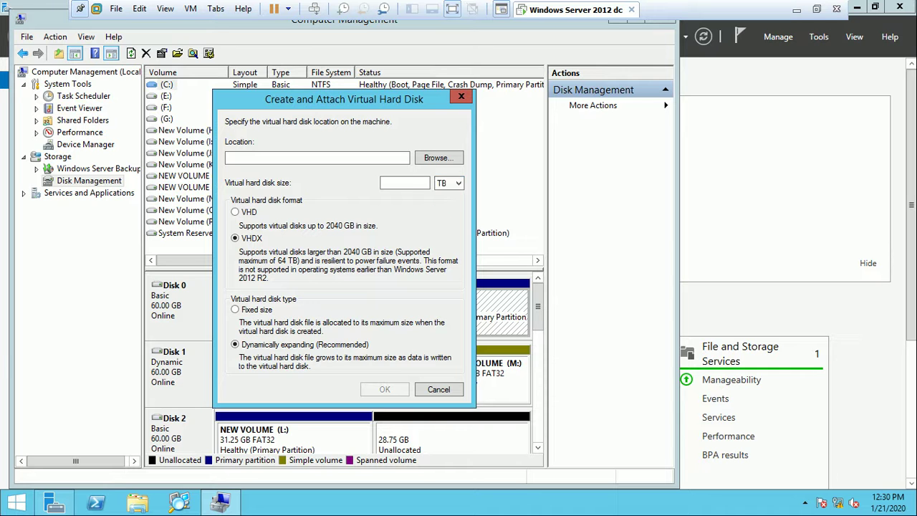
click(405, 183)
text(64)
key(BackSpace)
key(BackSpace)
text(70)
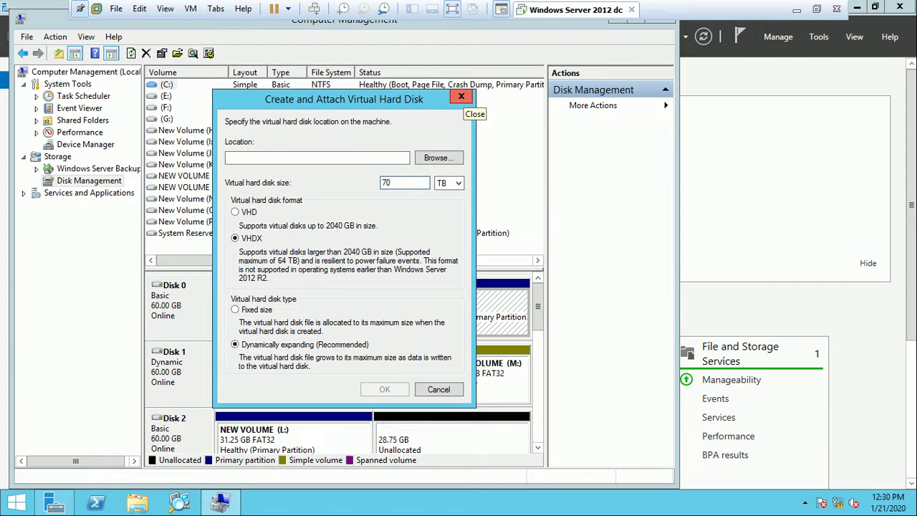
click(461, 97)
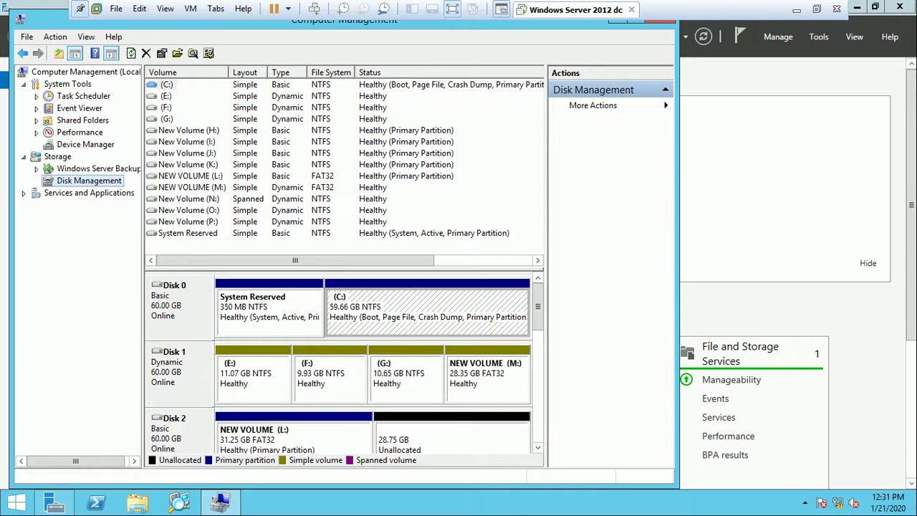
Step: Start attaching a virtual hard disk, select the basic 2012 file while browsing, and cancel without attaching it
right_click(66, 181)
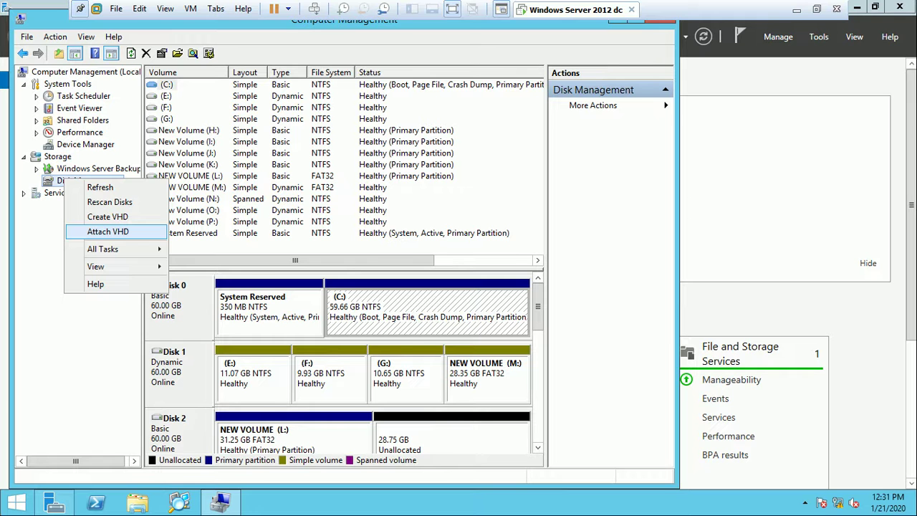
click(108, 232)
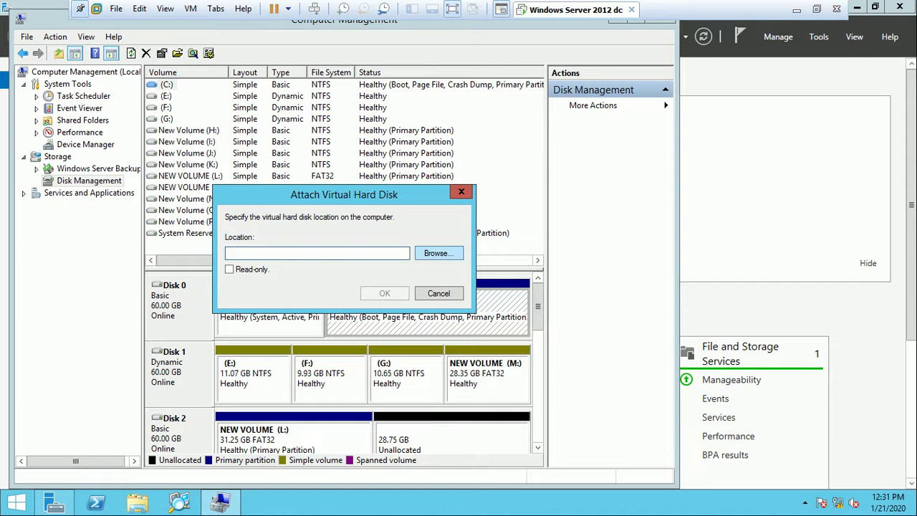
click(439, 253)
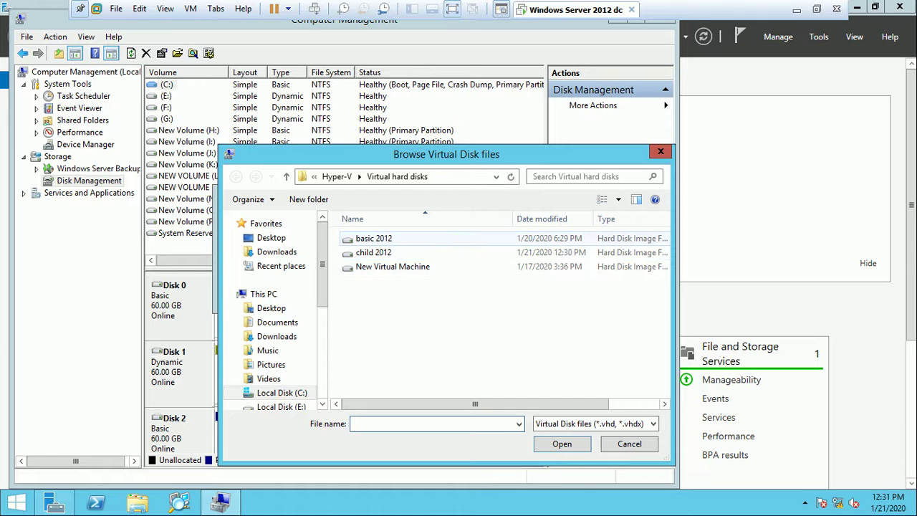
click(369, 240)
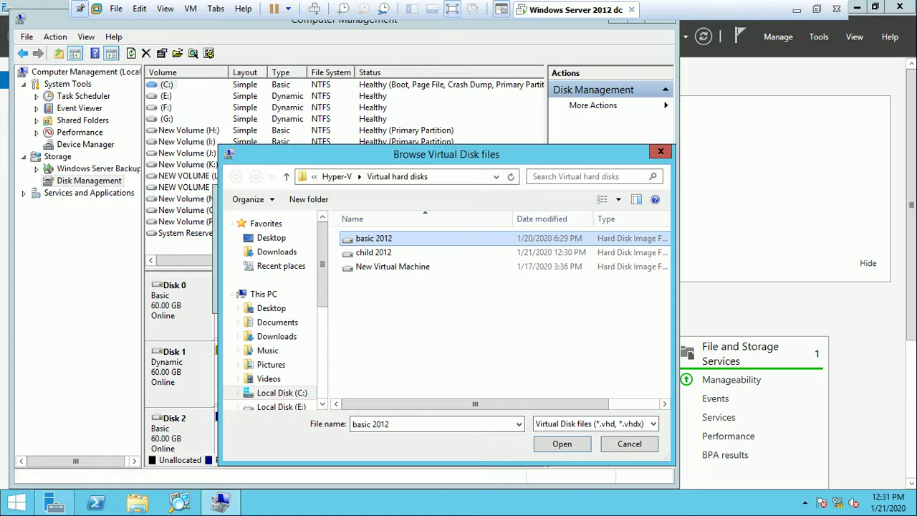
click(660, 151)
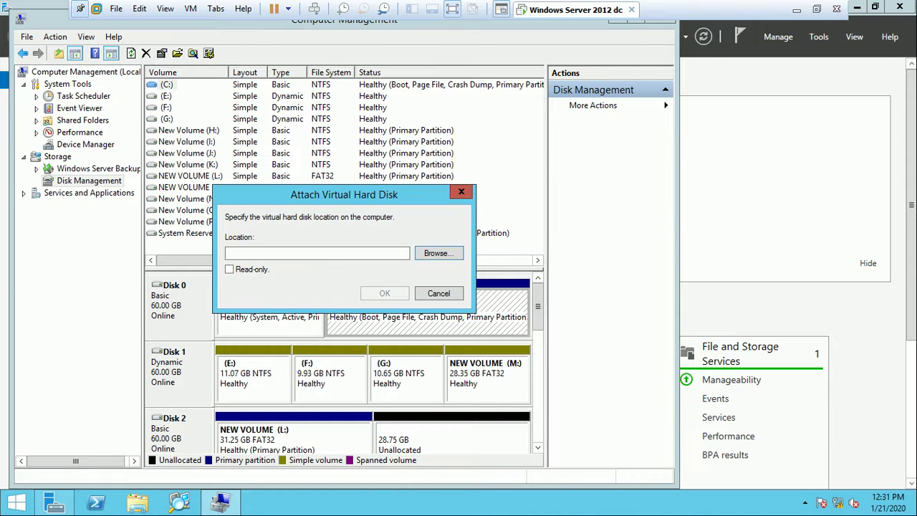
click(461, 191)
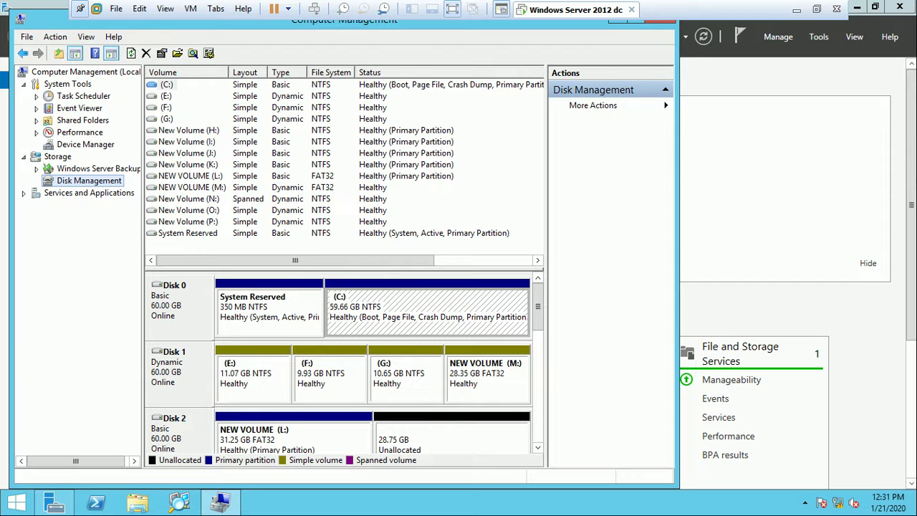
Step: Examine the graphical list of disks in Disk Management down to the CD-ROM drive
click(89, 180)
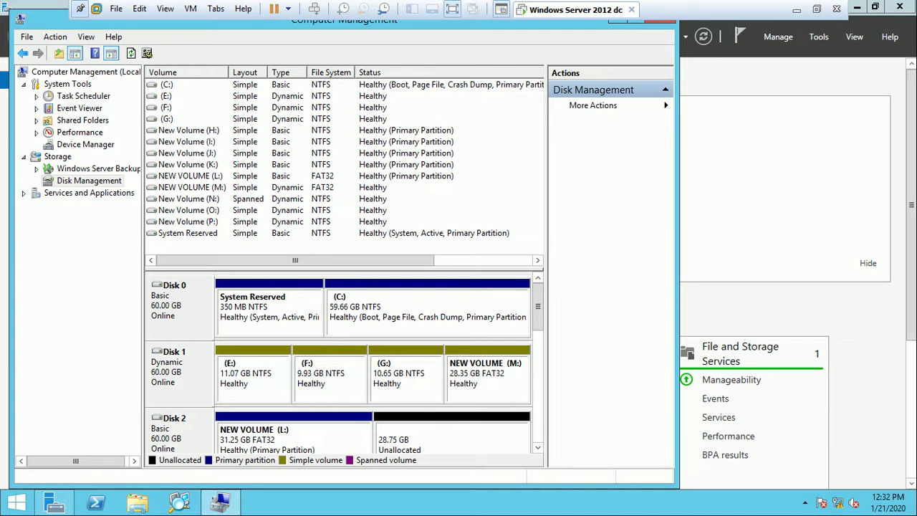
scroll(336, 365, down, 10)
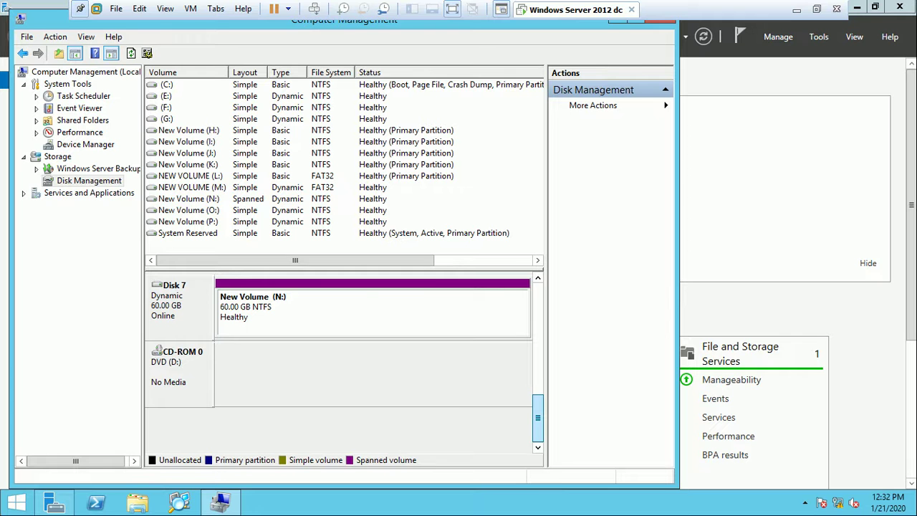
Step: Review the graphical list of disks in Disk Management from Disk 7 back up to Disk 0
scroll(337, 365, up, 5)
scroll(336, 366, up, 3)
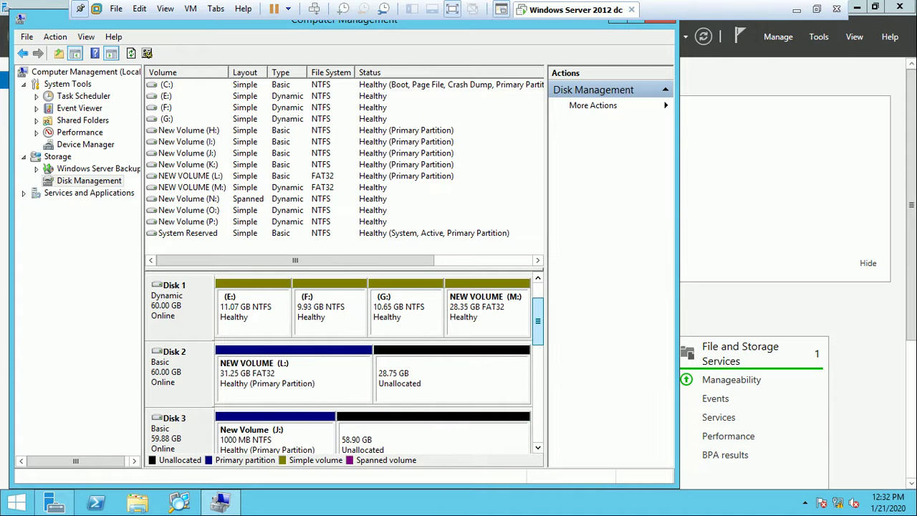
scroll(337, 365, up, 1)
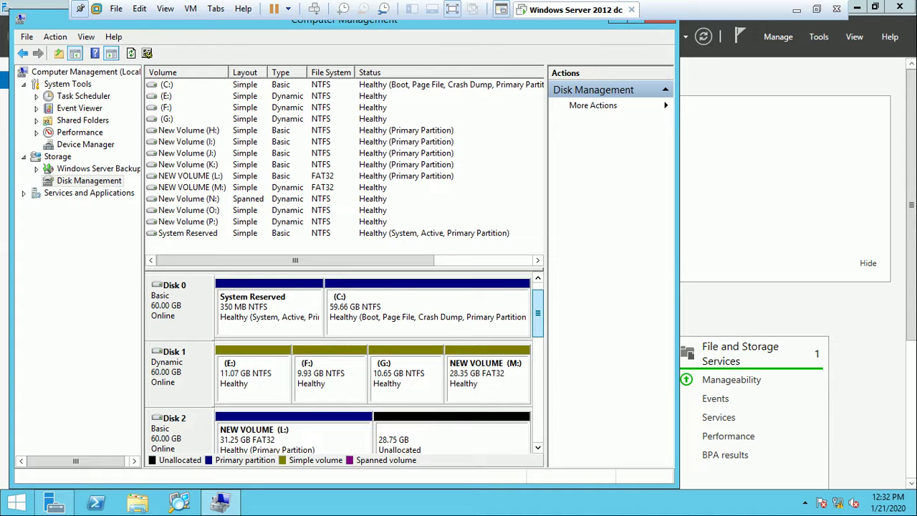
scroll(373, 365, down, 5)
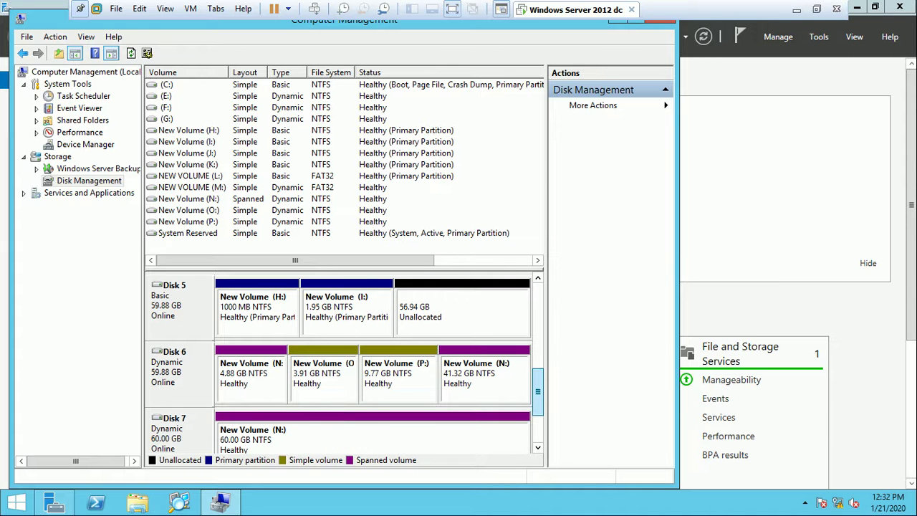
scroll(372, 365, down, 1)
scroll(373, 365, up, 1)
scroll(372, 365, up, 5)
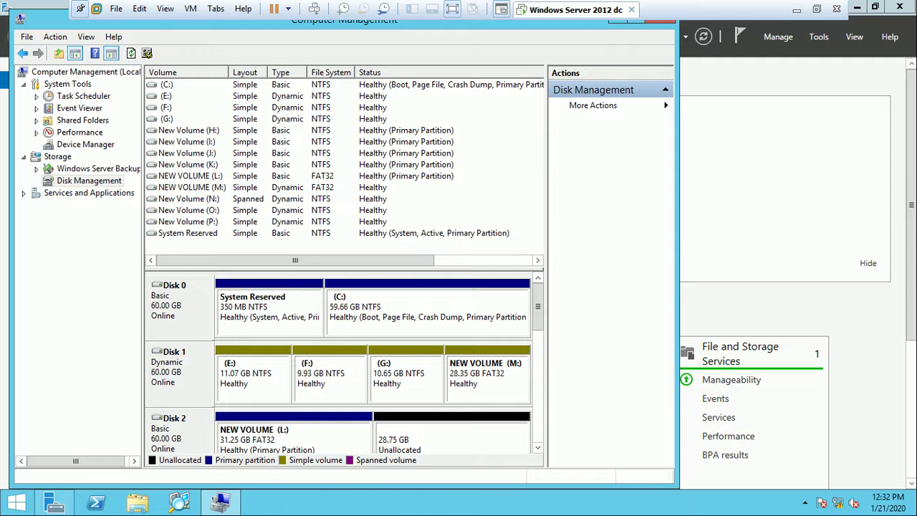
Step: Begin creating a virtual hard disk named elelady in VHDX format, dynamically expanding, with a size of 3 GB
right_click(89, 181)
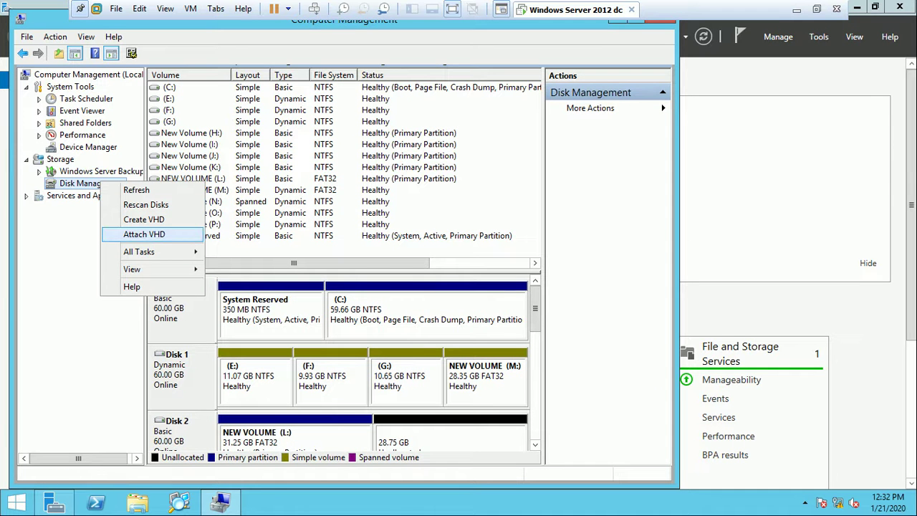
key(Return)
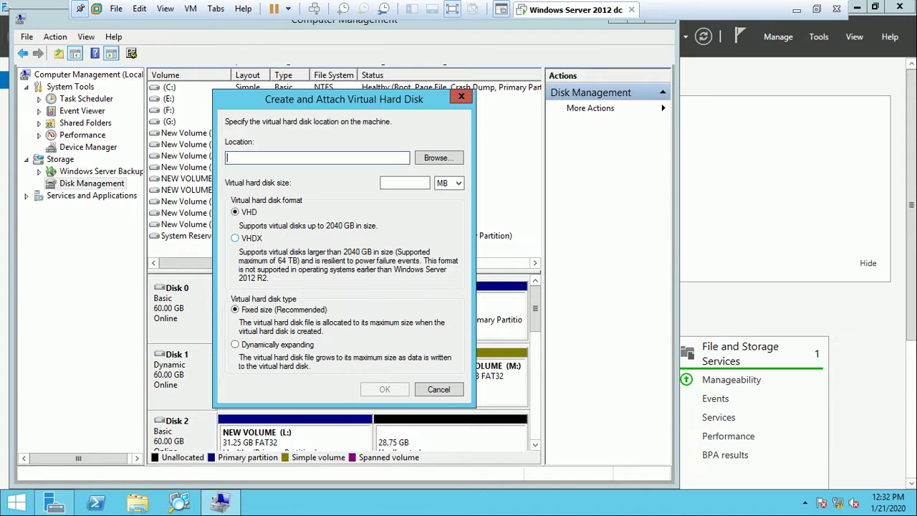
click(235, 238)
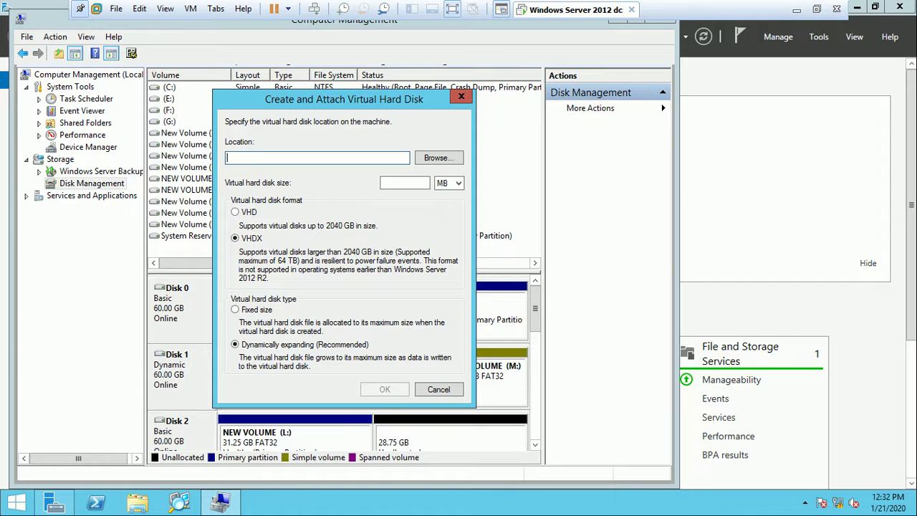
text(elelady)
click(449, 183)
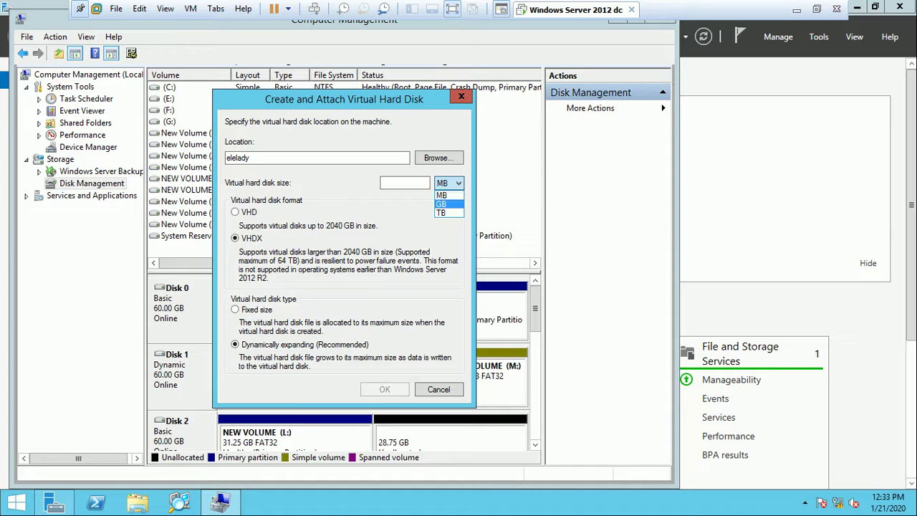
click(441, 205)
click(385, 183)
text(3)
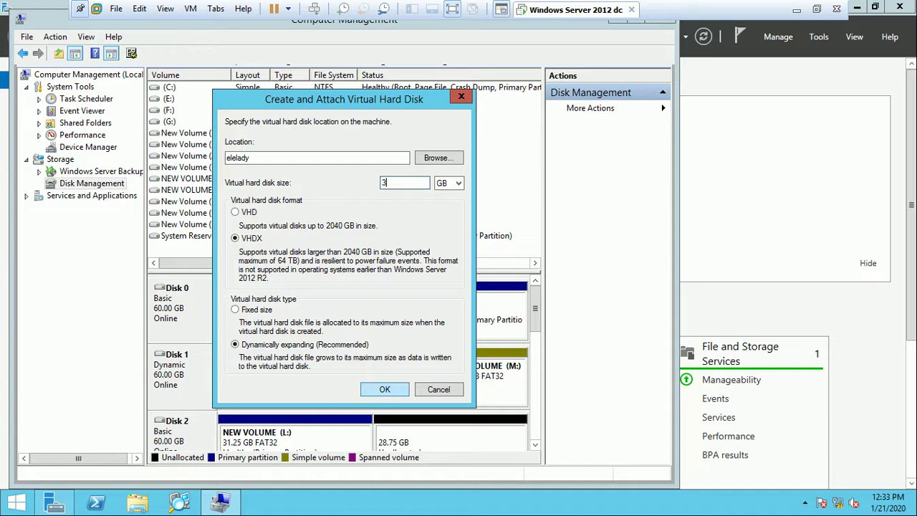
Step: Set the disk's location to a file named elelady in the Hyper-V Virtual hard disks folder, and create the disk
click(438, 158)
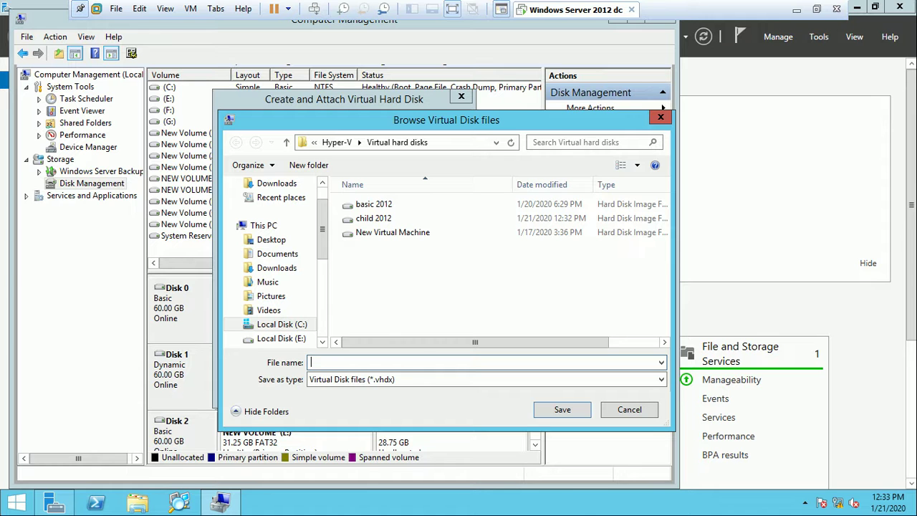
text(elelady)
key(Return)
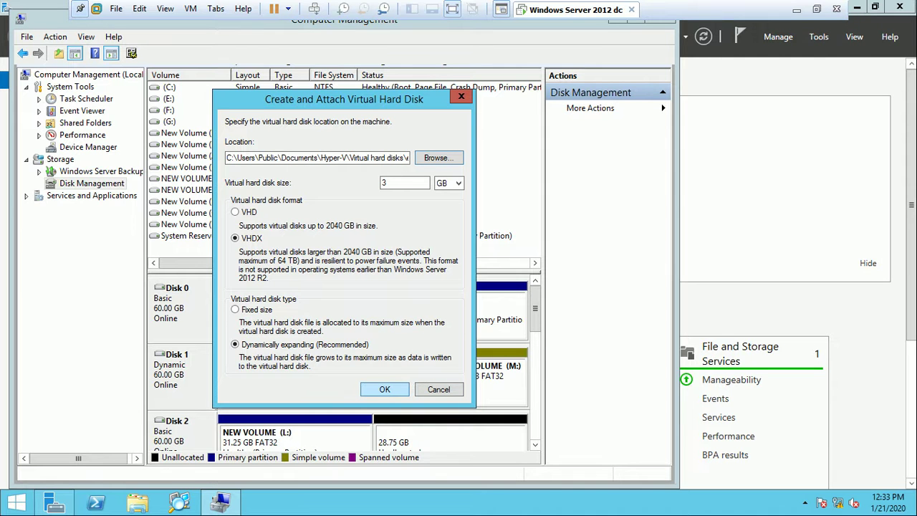
key(Return)
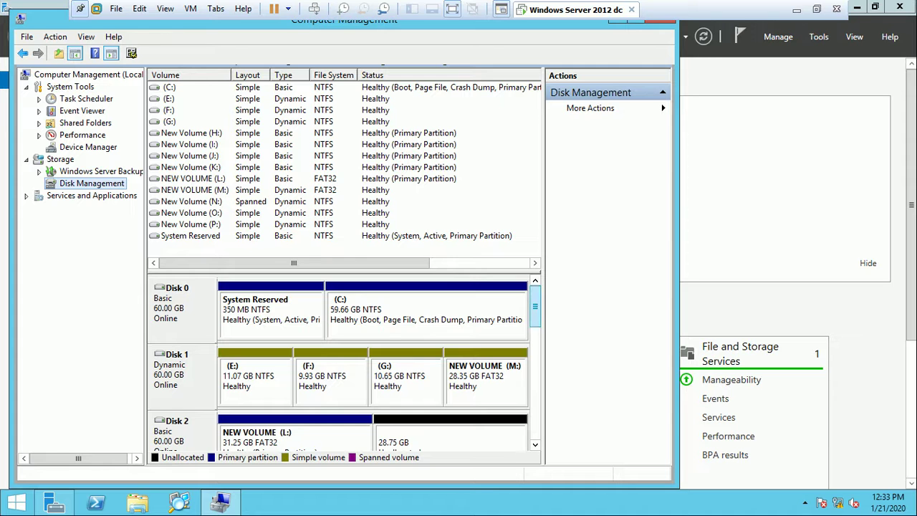
Step: Initialize the new 3 GB disk, Disk 8, with the MBR partition style
scroll(344, 366, down, 15)
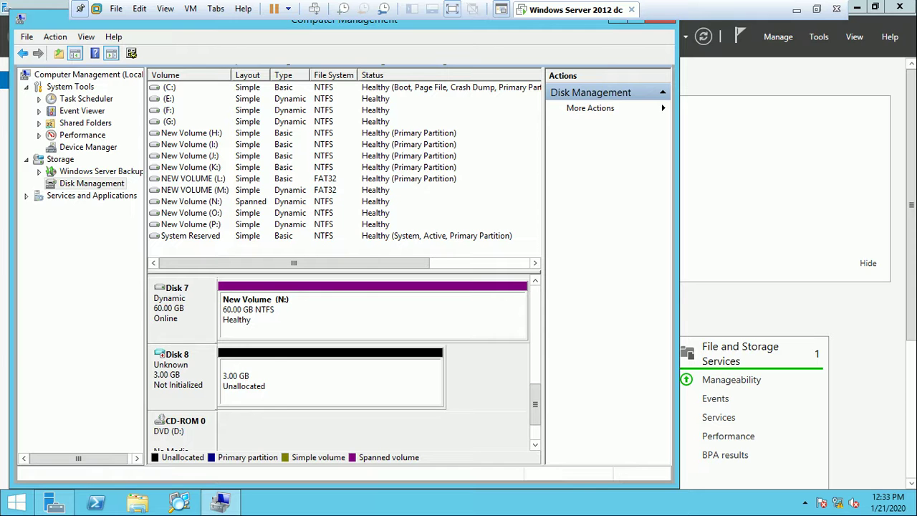
right_click(185, 352)
click(218, 366)
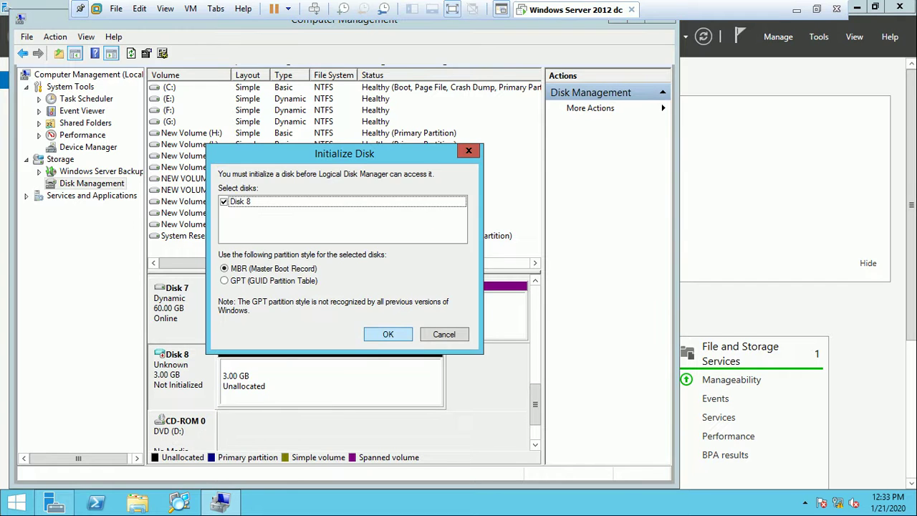
key(Return)
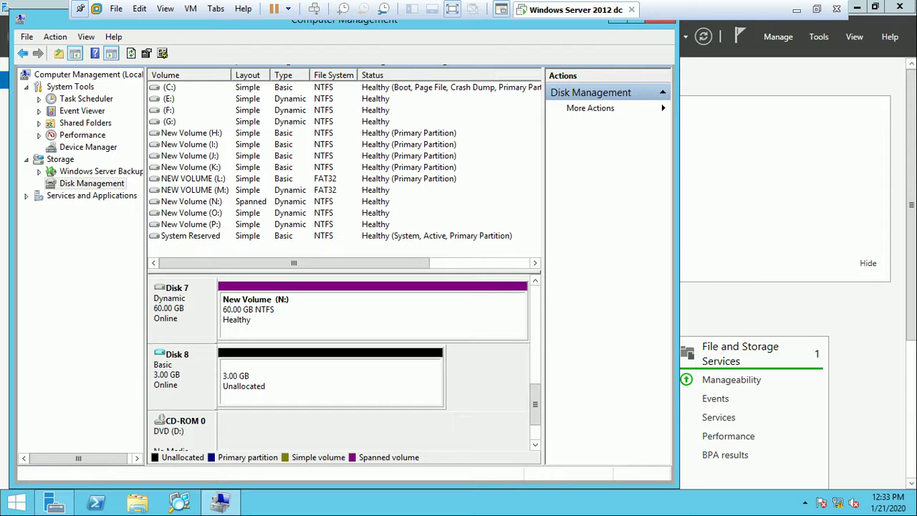
Step: Create a simple volume on Disk 8's unallocated space with drive letter Q, quick-formatted as NTFS and labelled New Volume
right_click(299, 376)
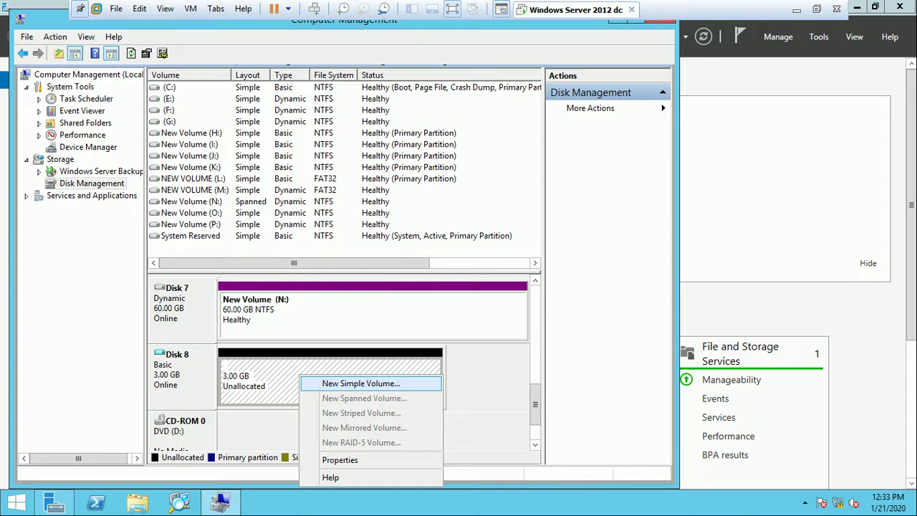
click(360, 384)
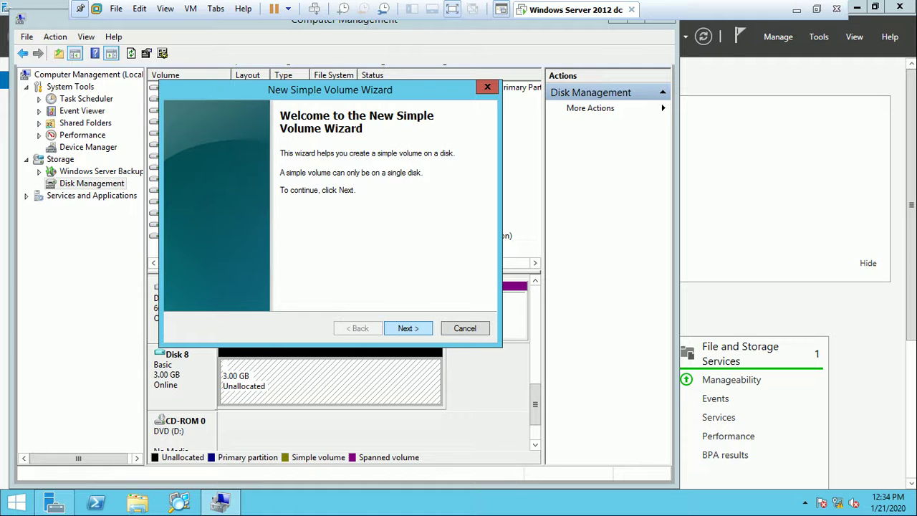
key(Return)
key(Return)
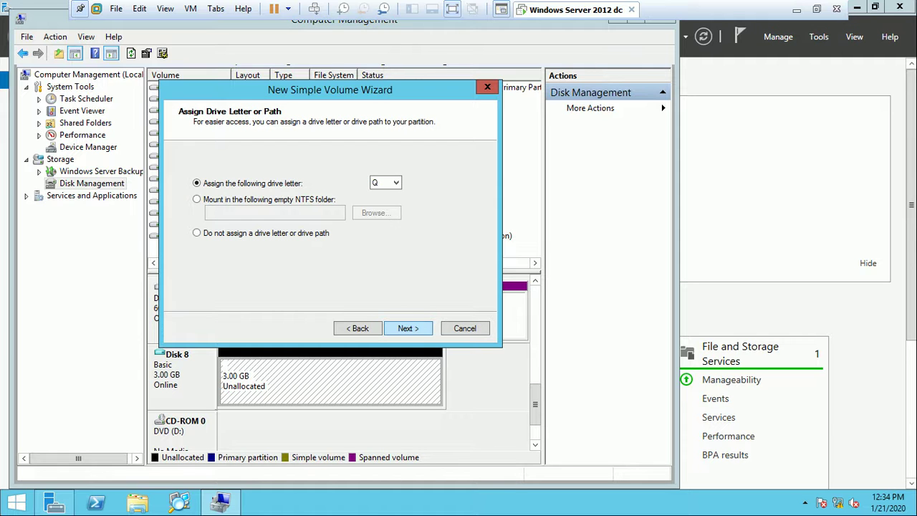
key(Return)
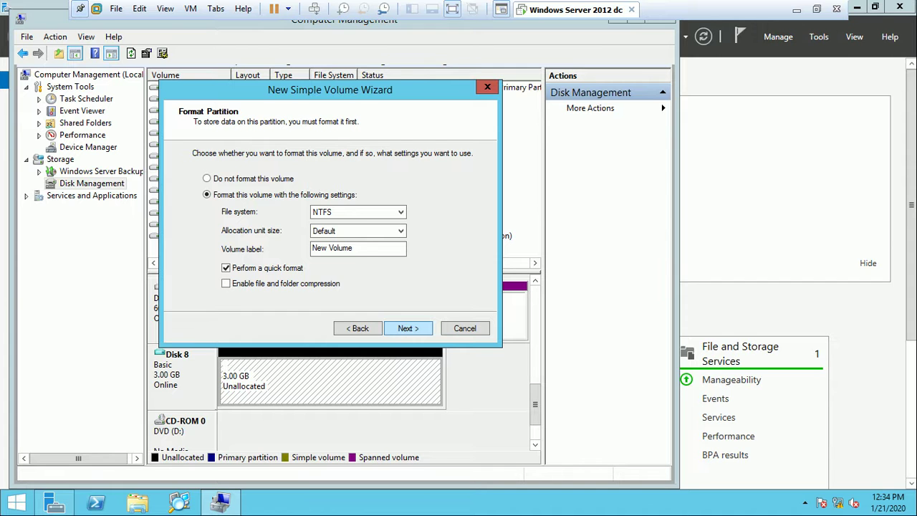
key(Return)
key(Return)
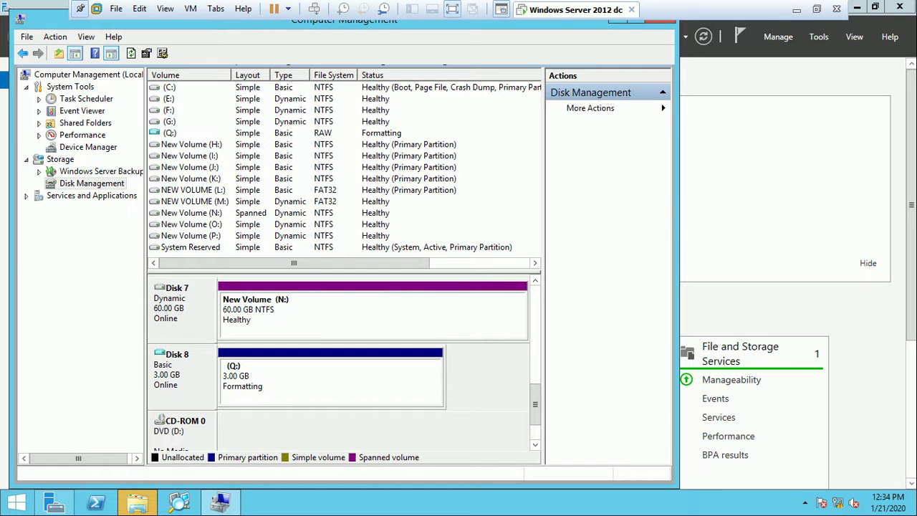
click(330, 376)
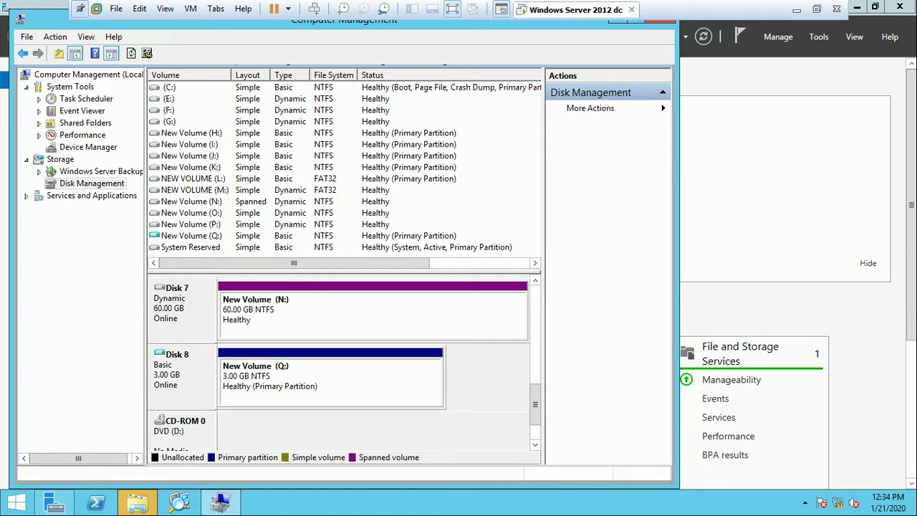
Step: Open This PC and view the available actions for the New Volume (Q:) drive without choosing one
click(16, 502)
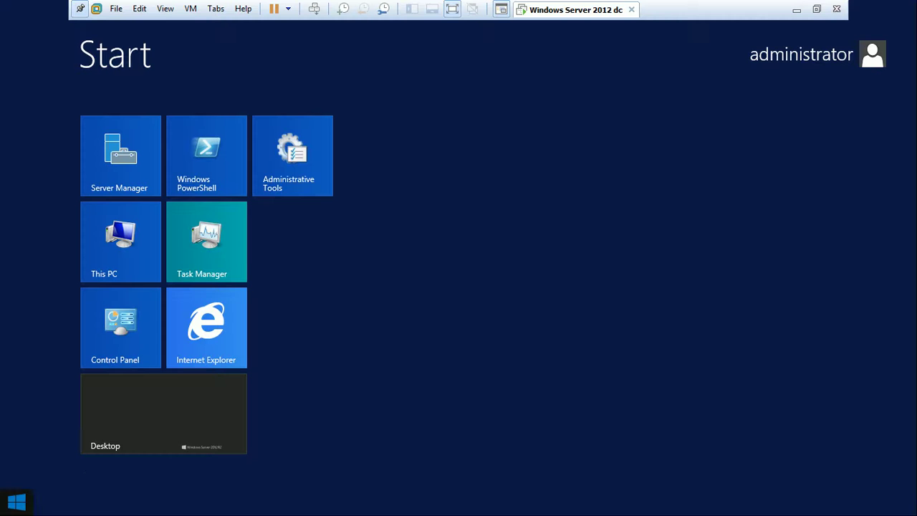
click(121, 242)
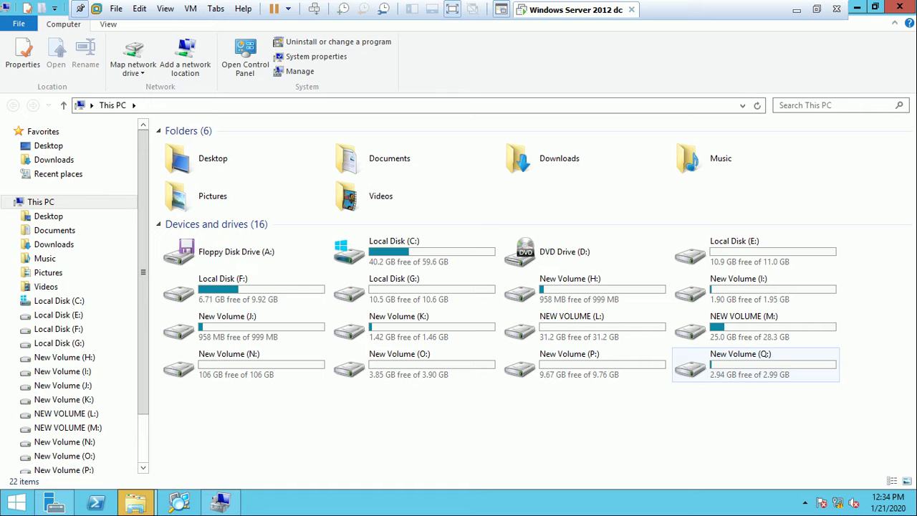
click(745, 364)
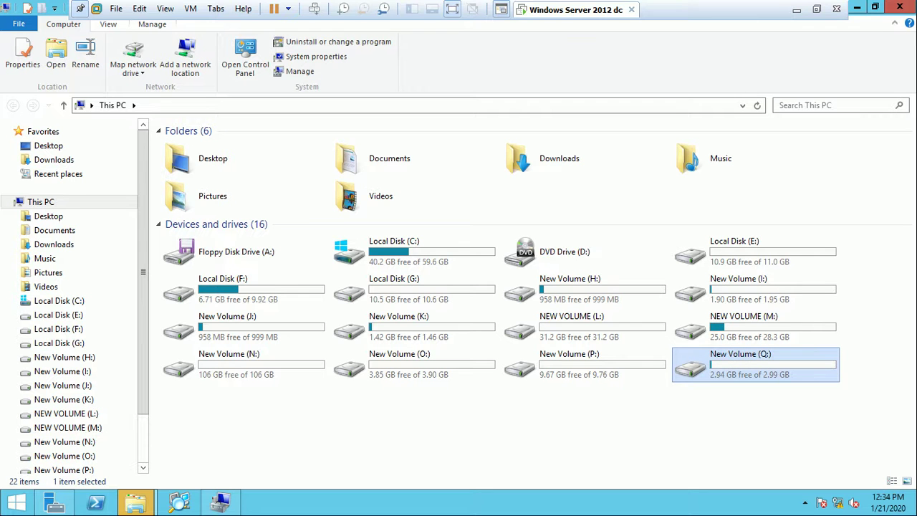
right_click(759, 360)
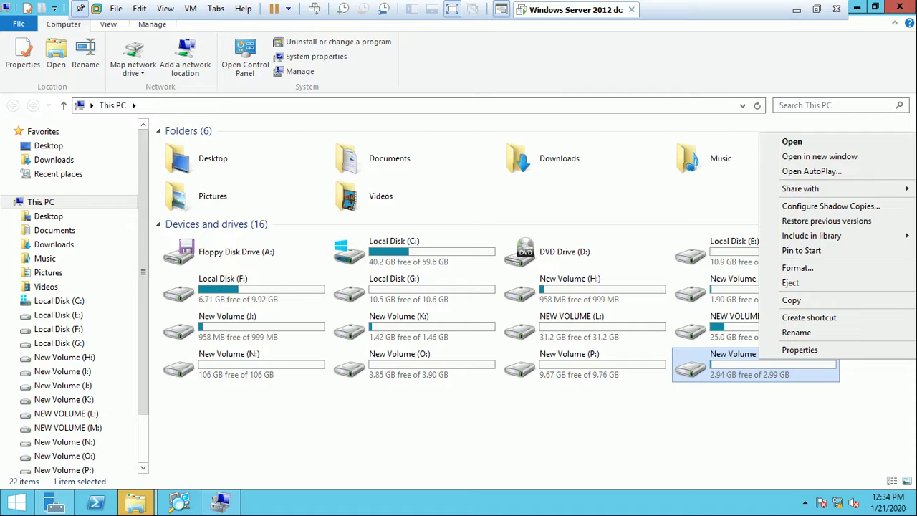
key(Escape)
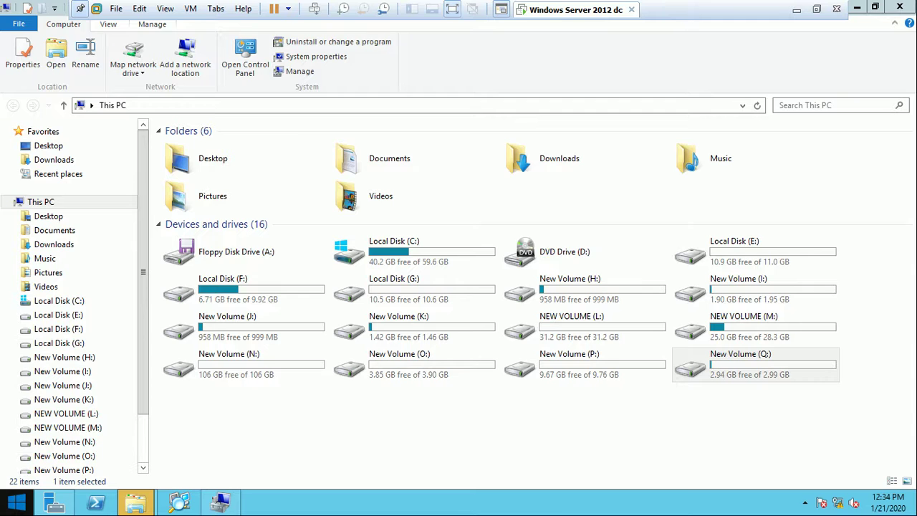
Step: Open Control Panel and view its full list of items
key(super)
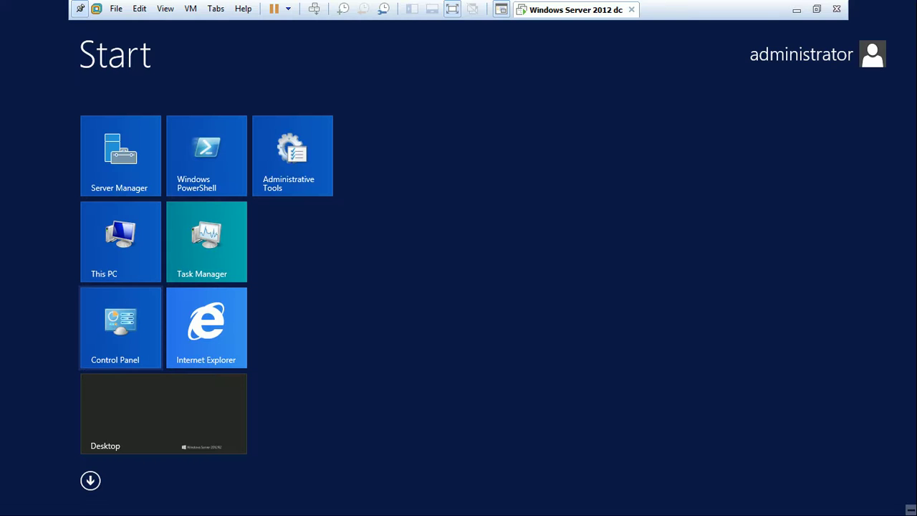
click(120, 327)
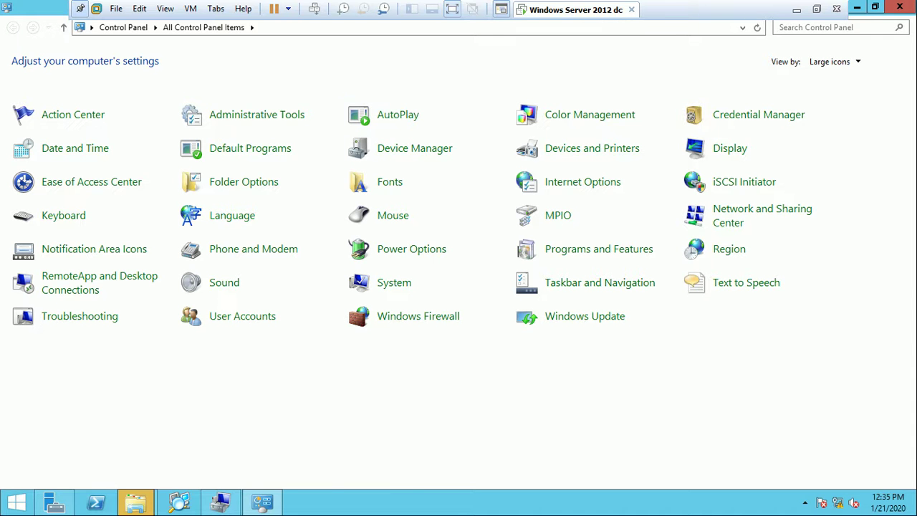
key(ctrl+alt+Return)
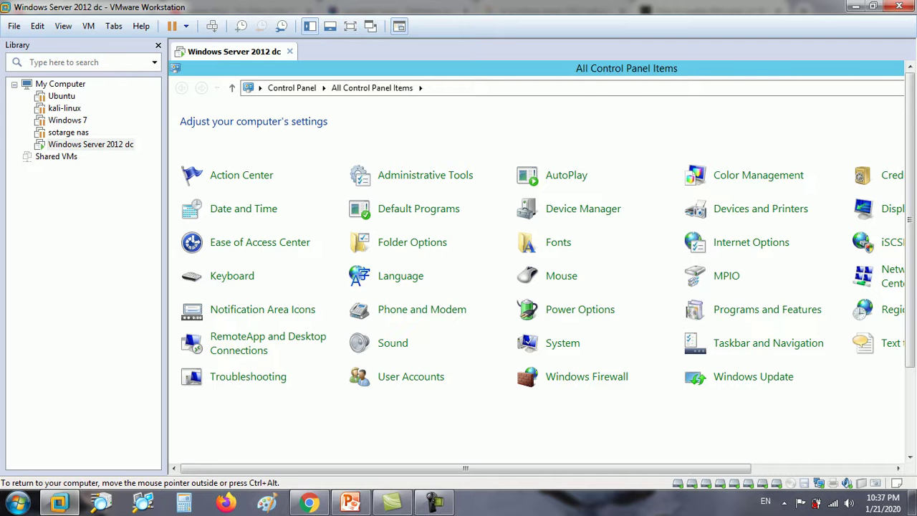
key(ctrl+alt+Return)
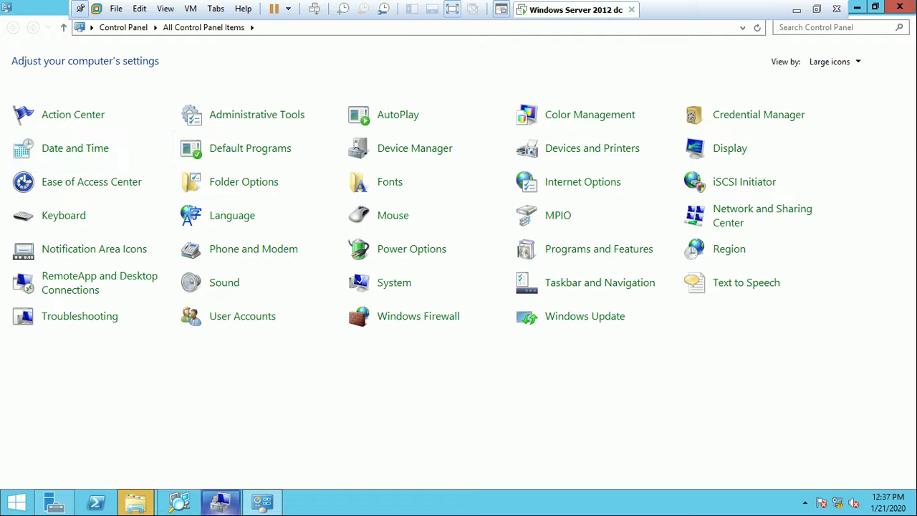
Step: Dismiss the pending prompt for drive Q without formatting the disk
mouse_move(136, 501)
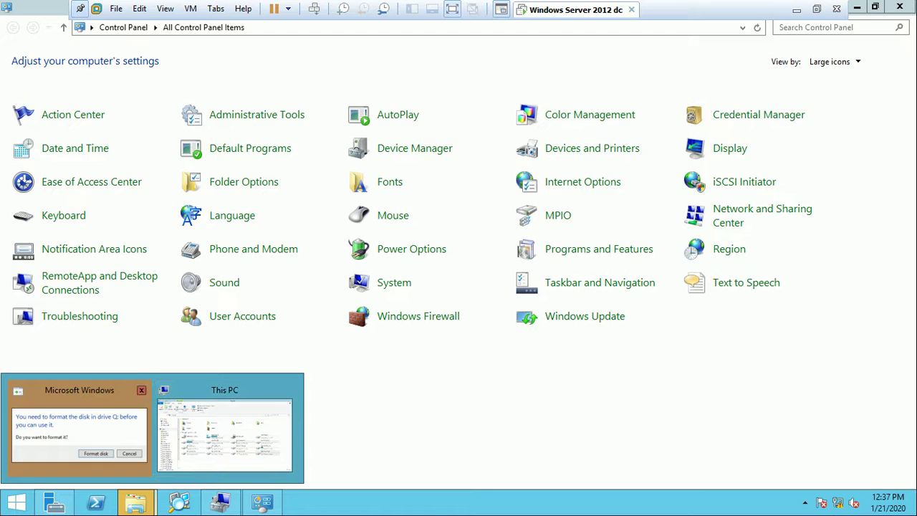
click(141, 389)
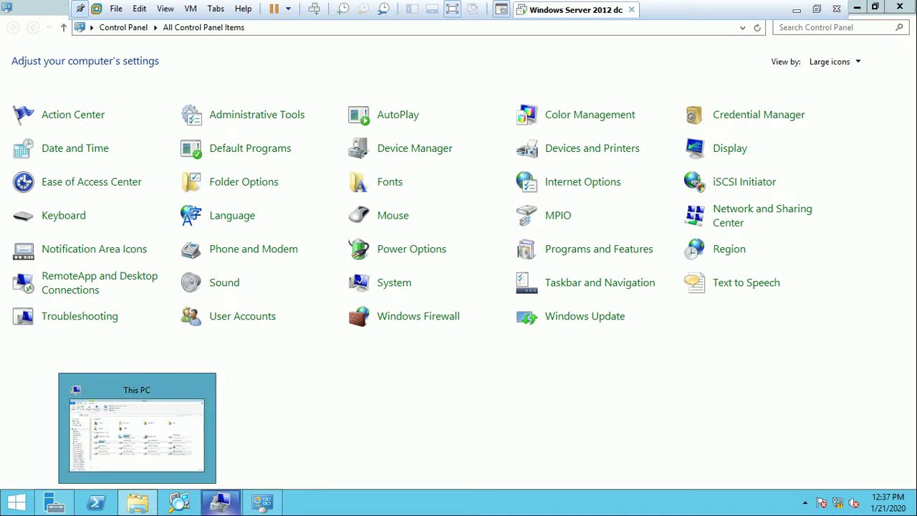
Step: Switch to Server Manager and view the list of available administration tools without opening one
click(54, 503)
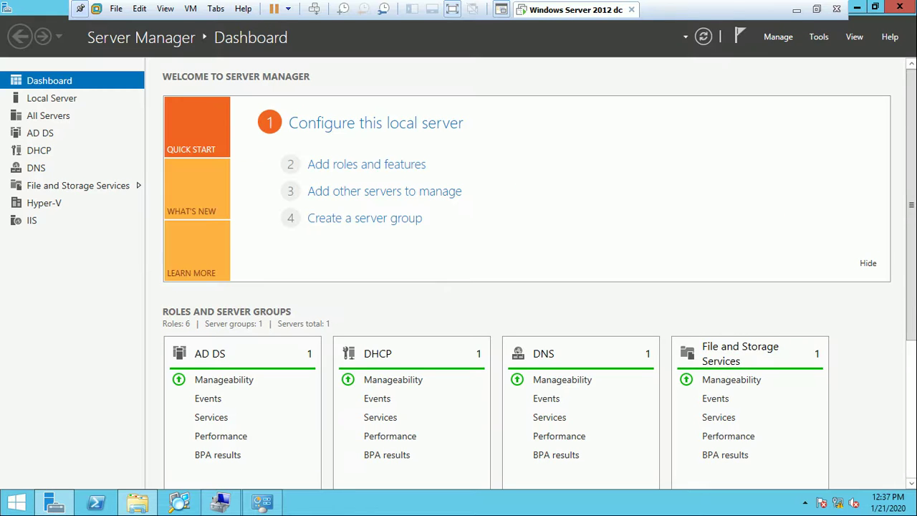
click(819, 36)
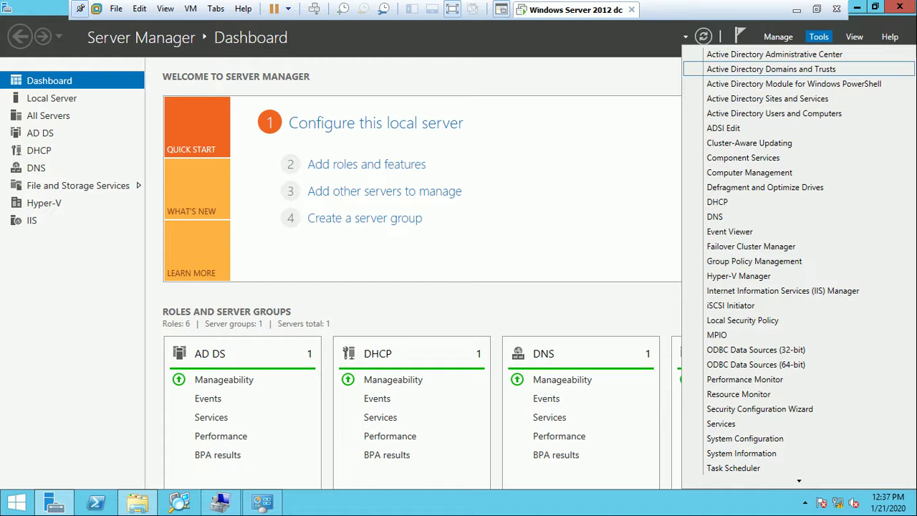
key(Escape)
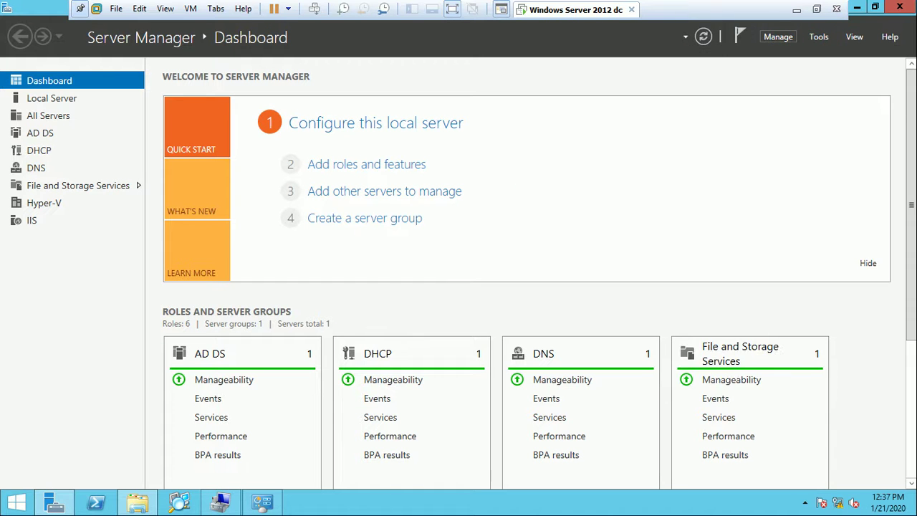
Step: Start the Add Roles and Features Wizard and proceed with a role-based or feature-based installation on the preselected server
key(Return)
key(Escape)
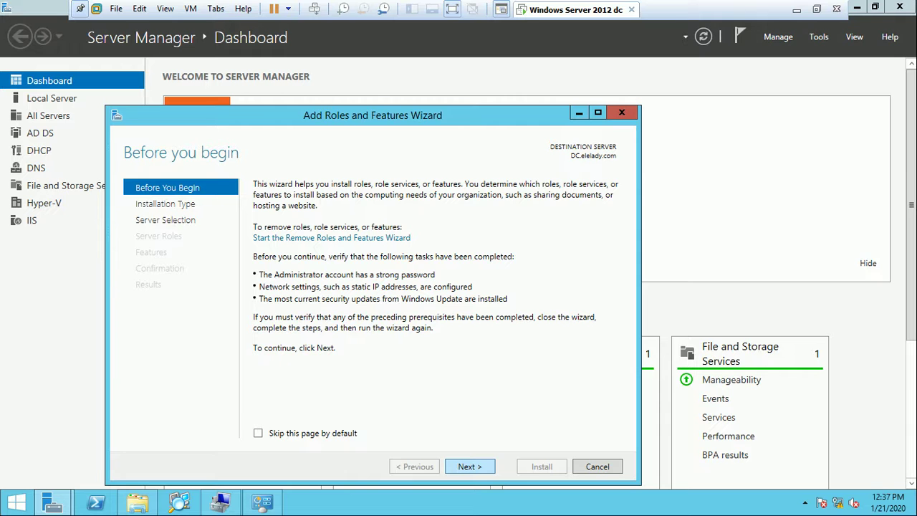
key(Return)
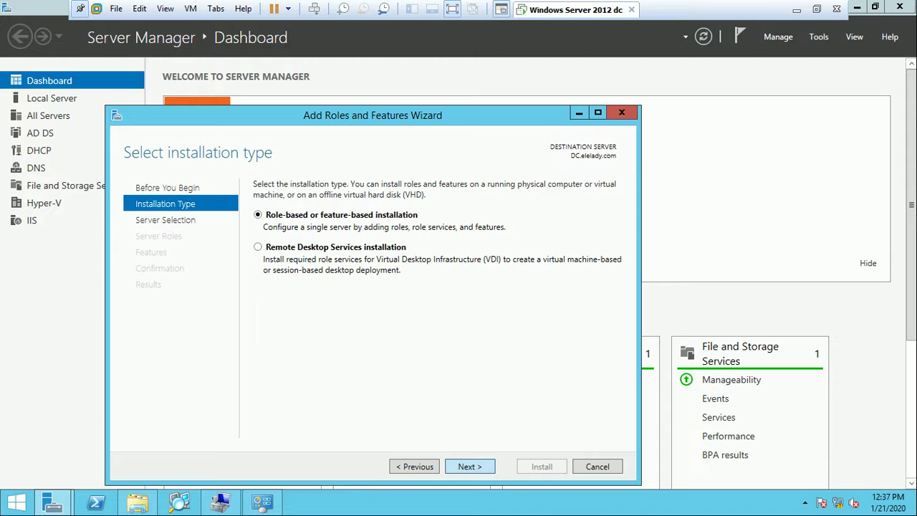
key(Return)
key(Return)
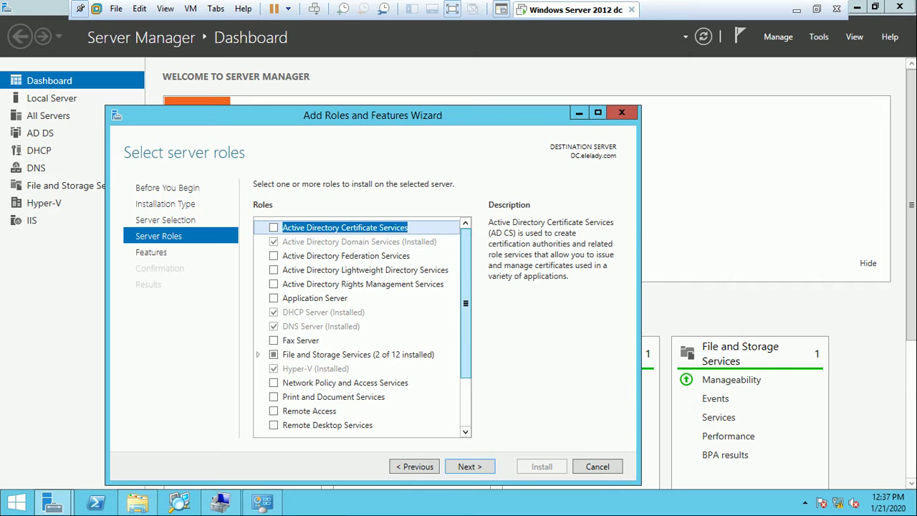
Step: Look through the available server roles and proceed to feature selection without adding a role
scroll(465, 303, down, 2)
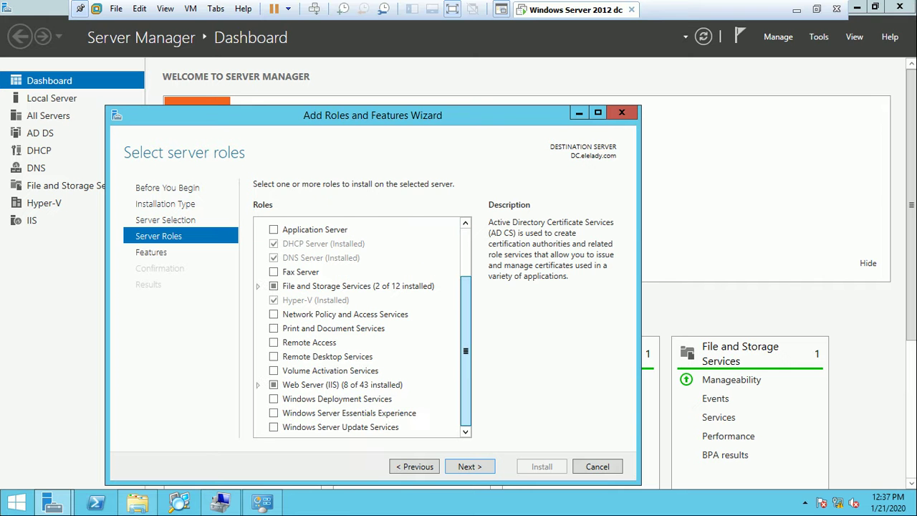
scroll(362, 326, up, 2)
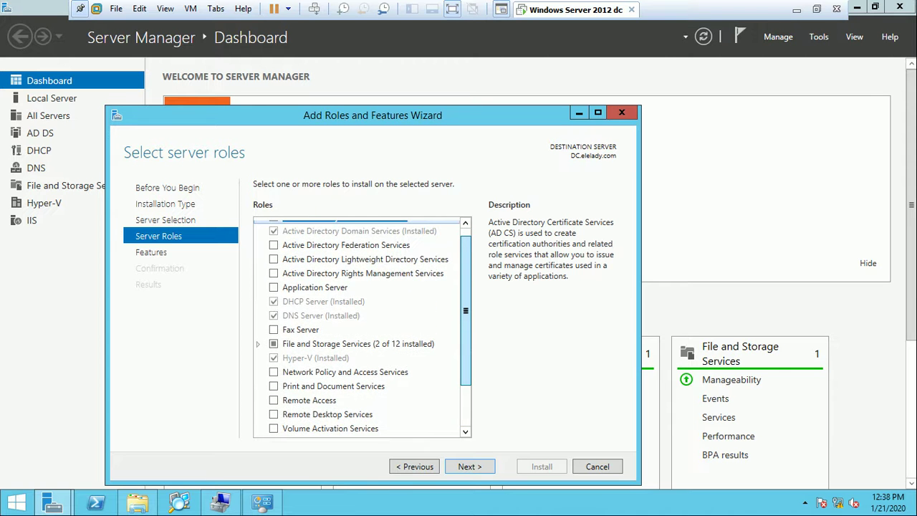
scroll(362, 326, up, 1)
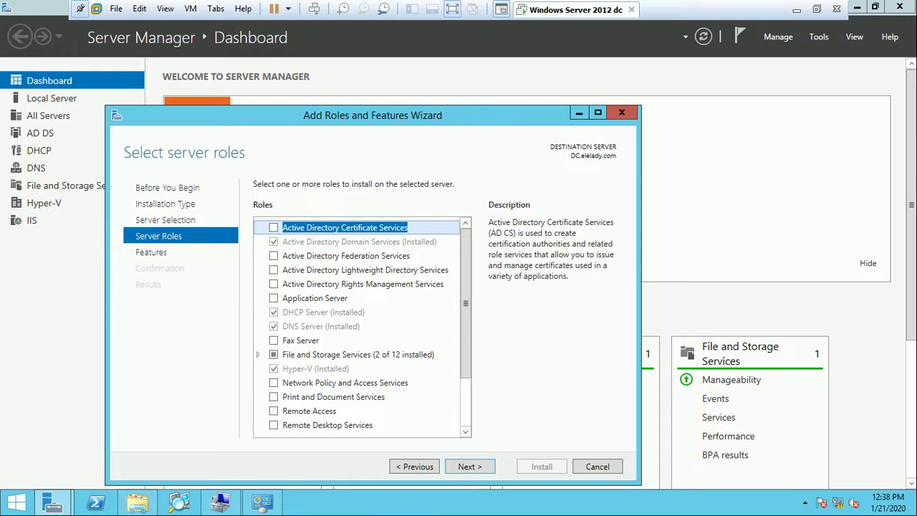
click(154, 253)
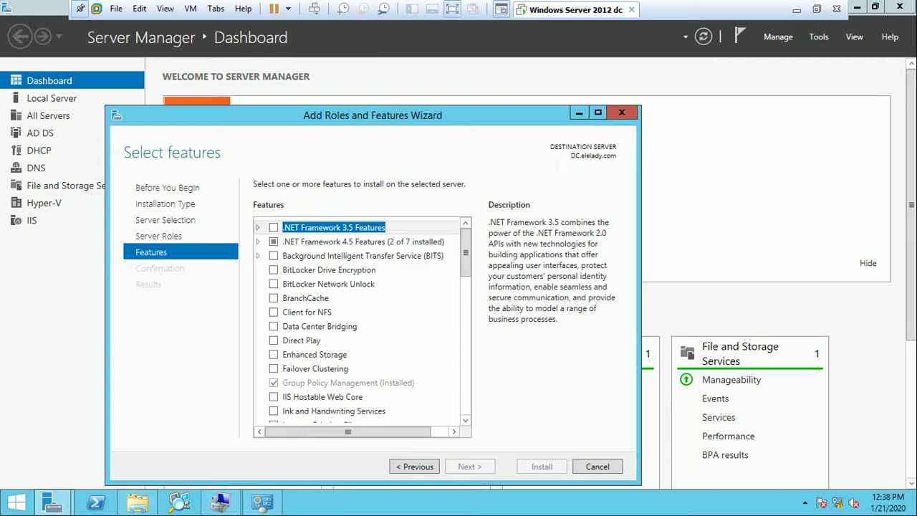
click(273, 284)
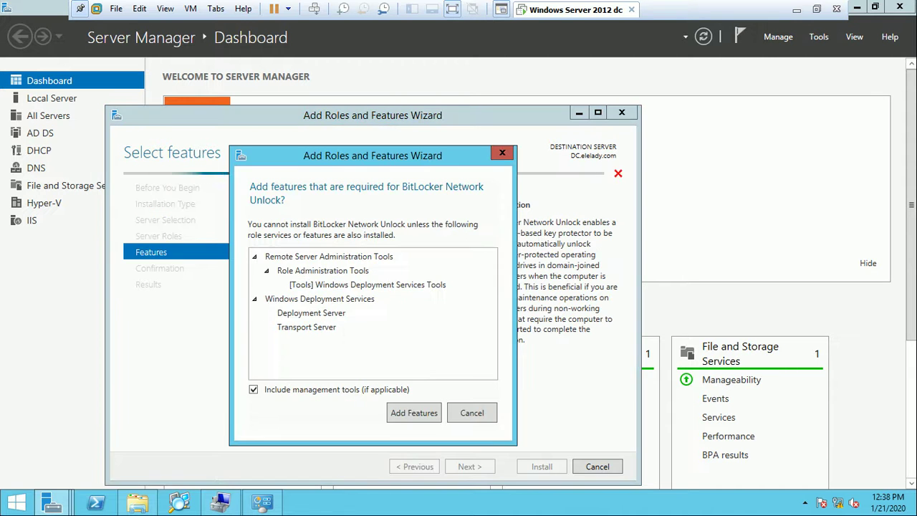
key(Escape)
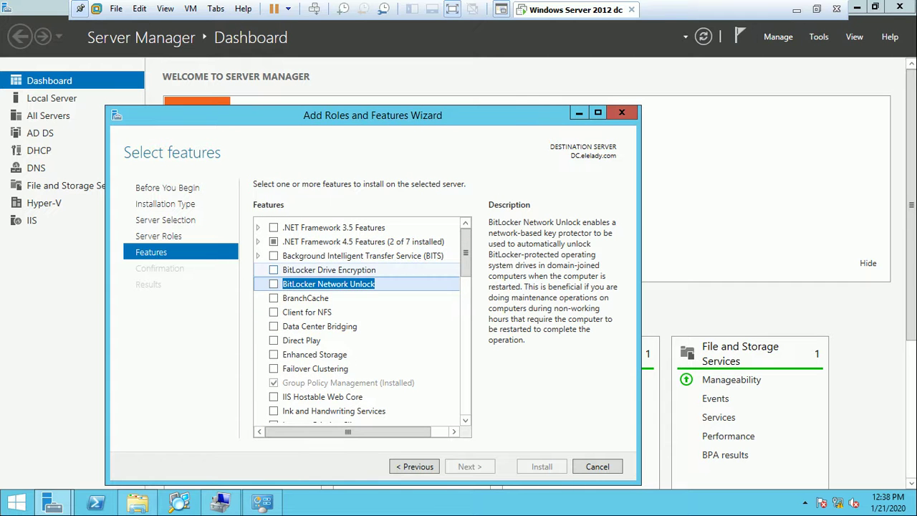
click(273, 269)
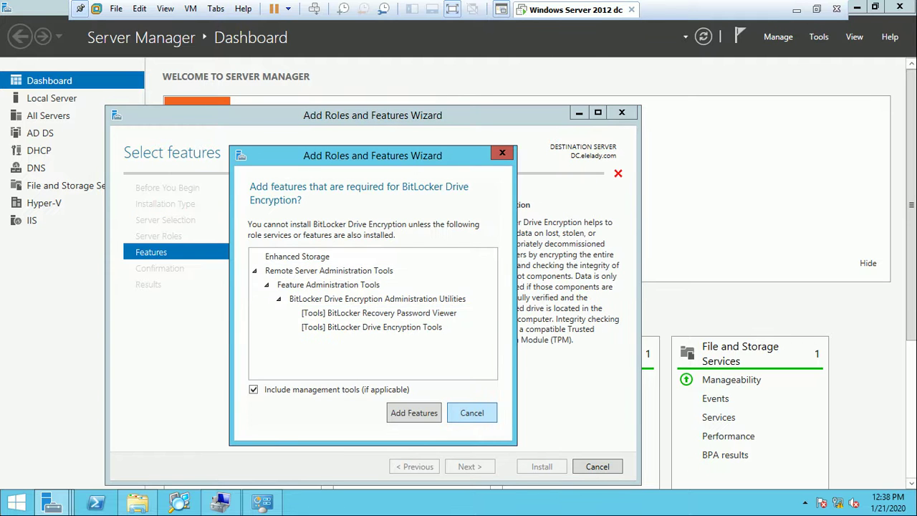
key(Escape)
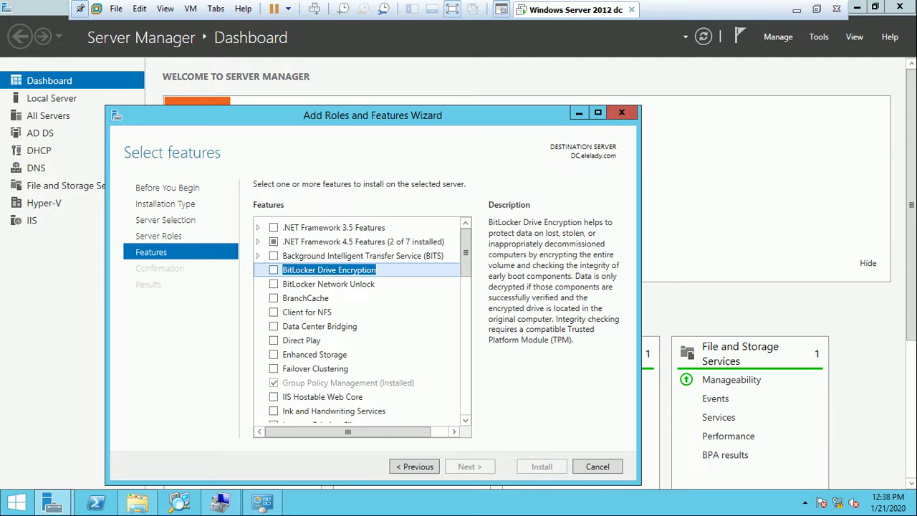
Step: Select BitLocker Drive Encryption with its required features and management tools, and start the installation
key(space)
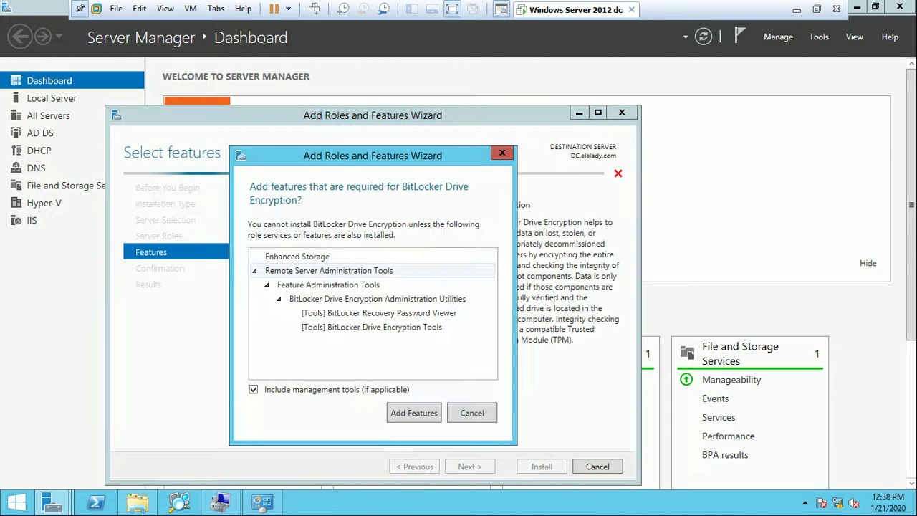
click(414, 354)
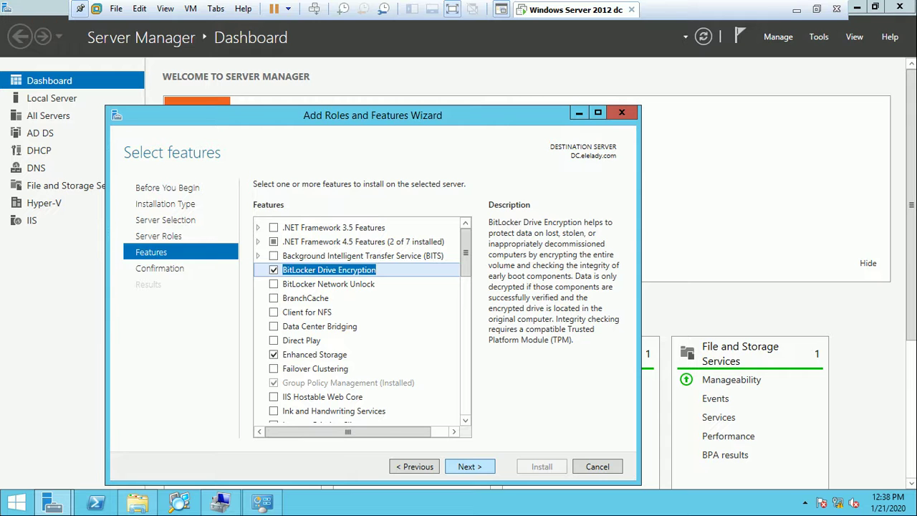
key(Return)
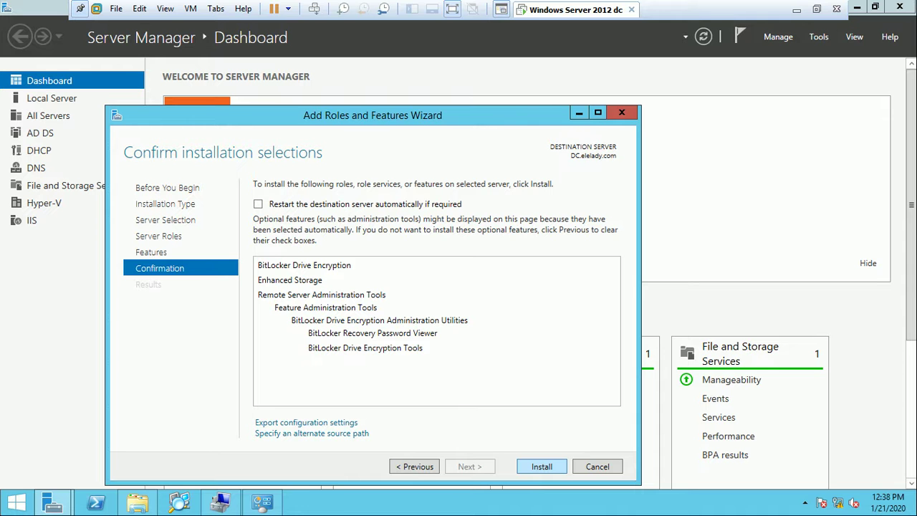
click(552, 466)
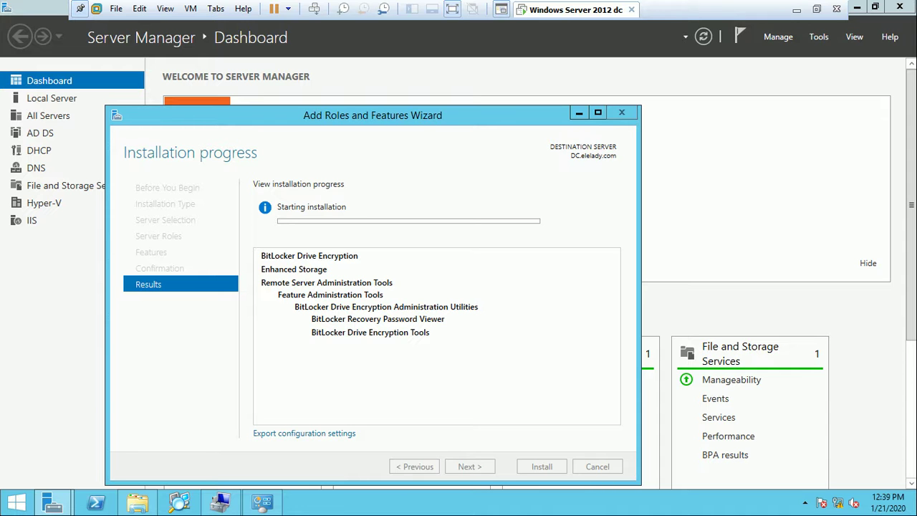
Step: Switch to the Implementing Storage Spaces presentation in PowerPoint and show slide 7, the Lesson 3 overview
key(ctrl+alt+Return)
click(350, 502)
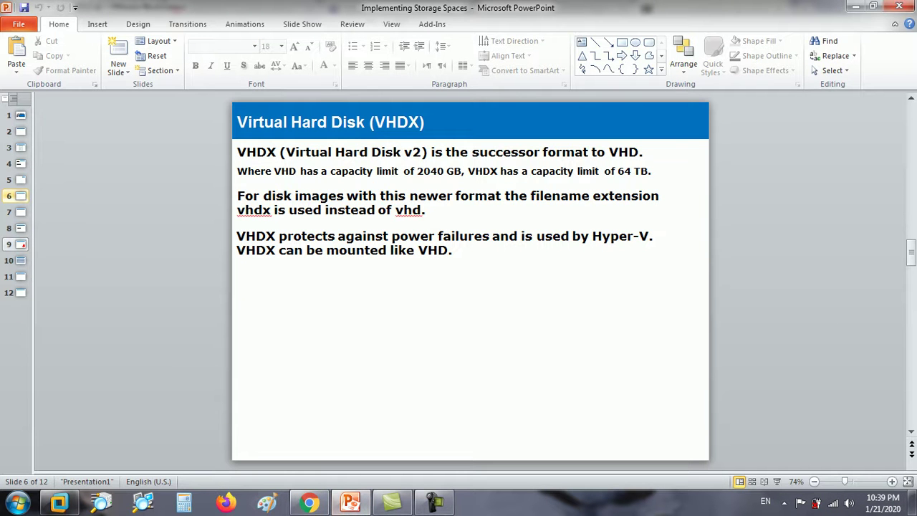
click(21, 228)
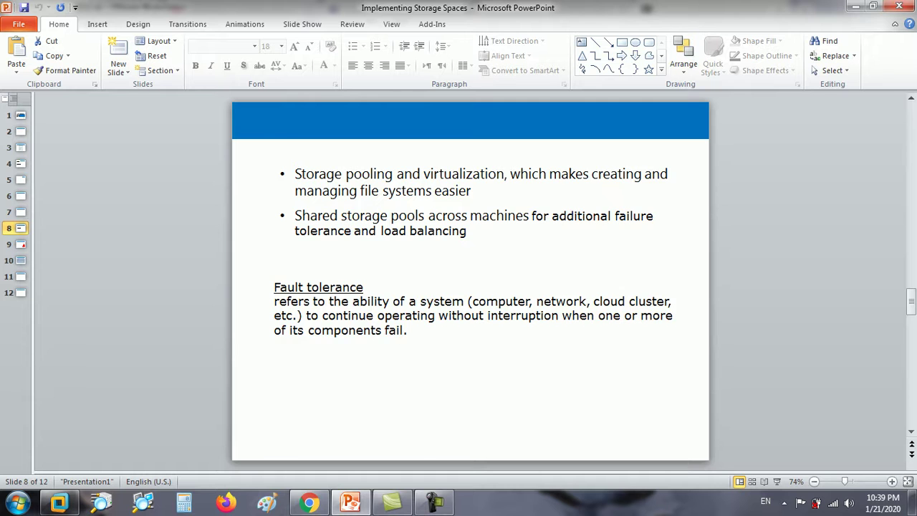
click(21, 212)
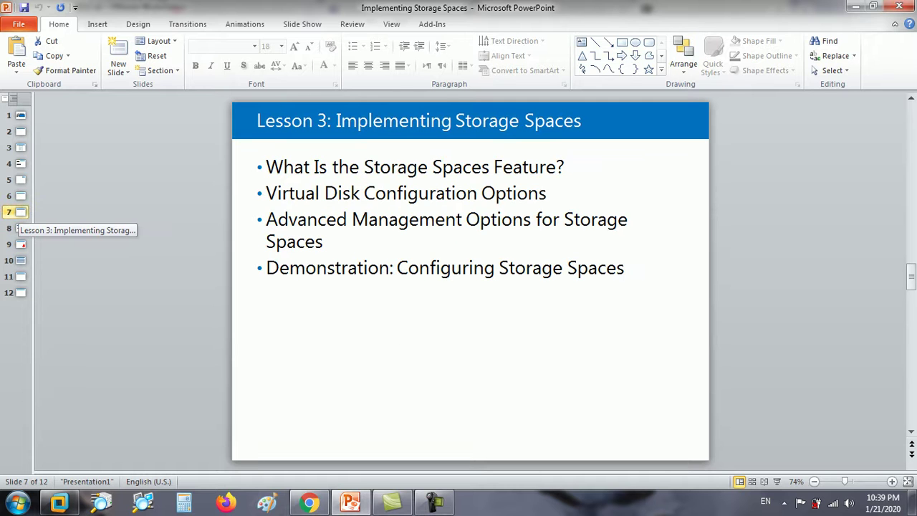